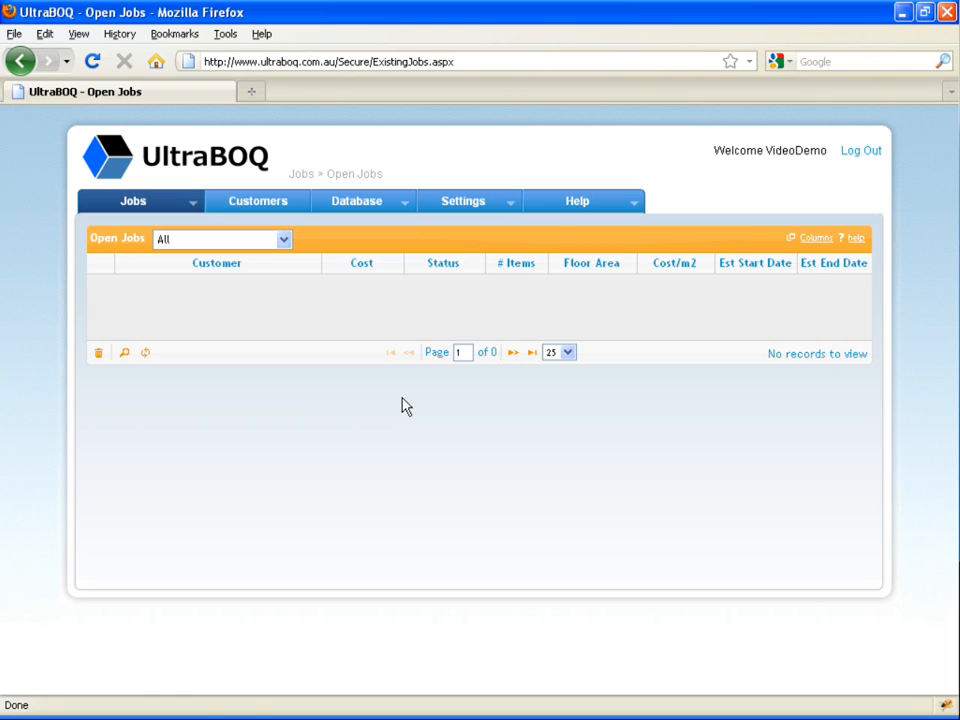
Start a new job and give it the title "Video Demo"
left_click(581, 200)
mouse_move(180, 199)
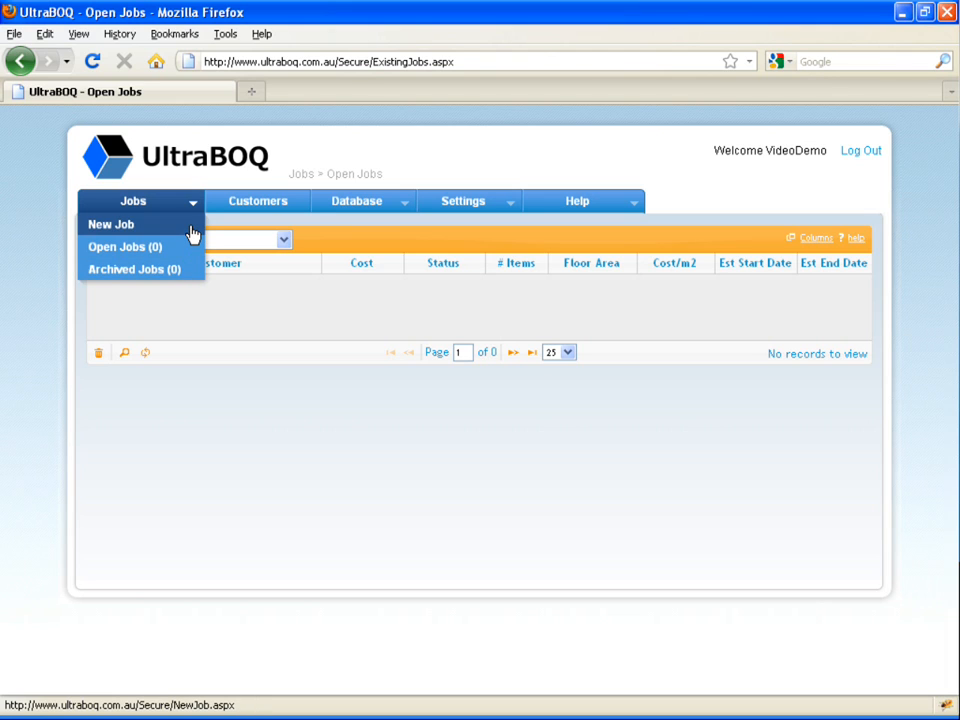
left_click(192, 233)
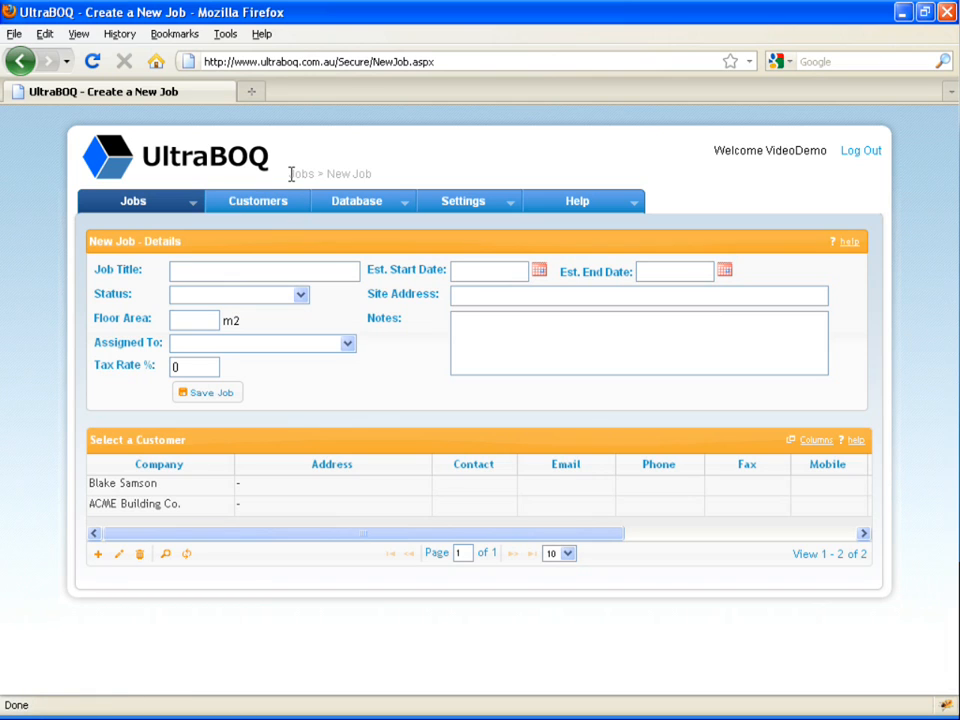
left_click_drag(290, 174, 366, 174)
left_click(381, 180)
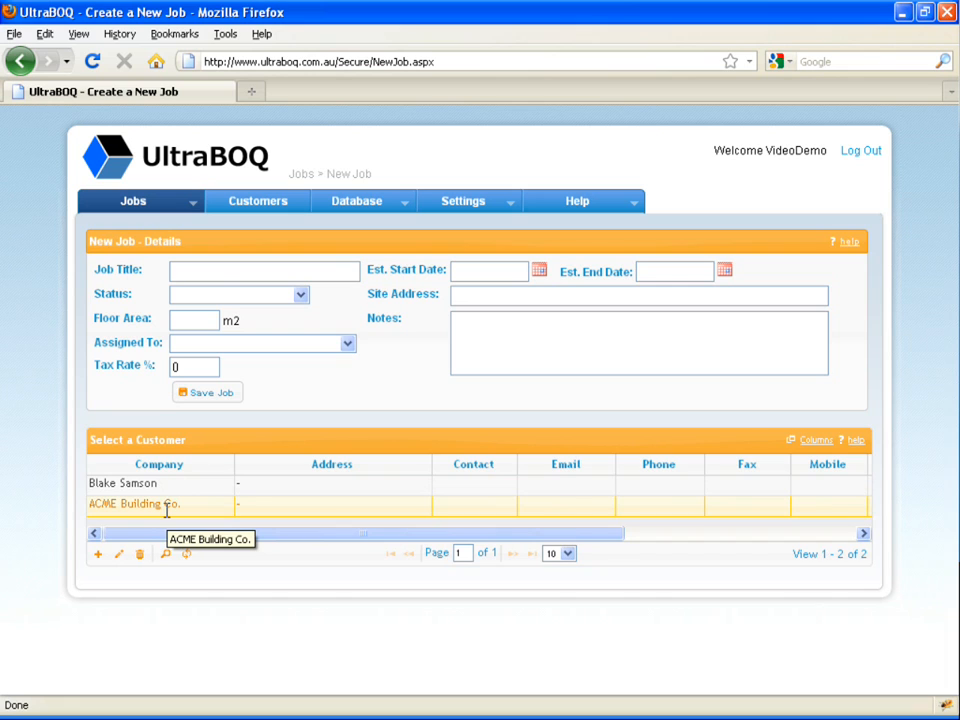
left_click(210, 268)
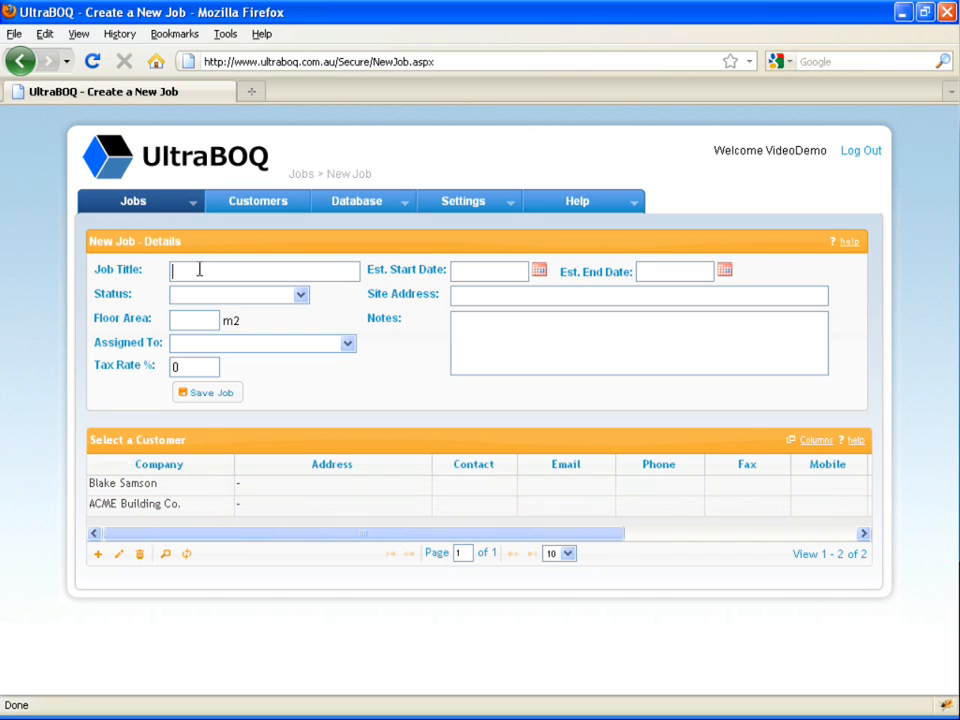
type("Video Demo")
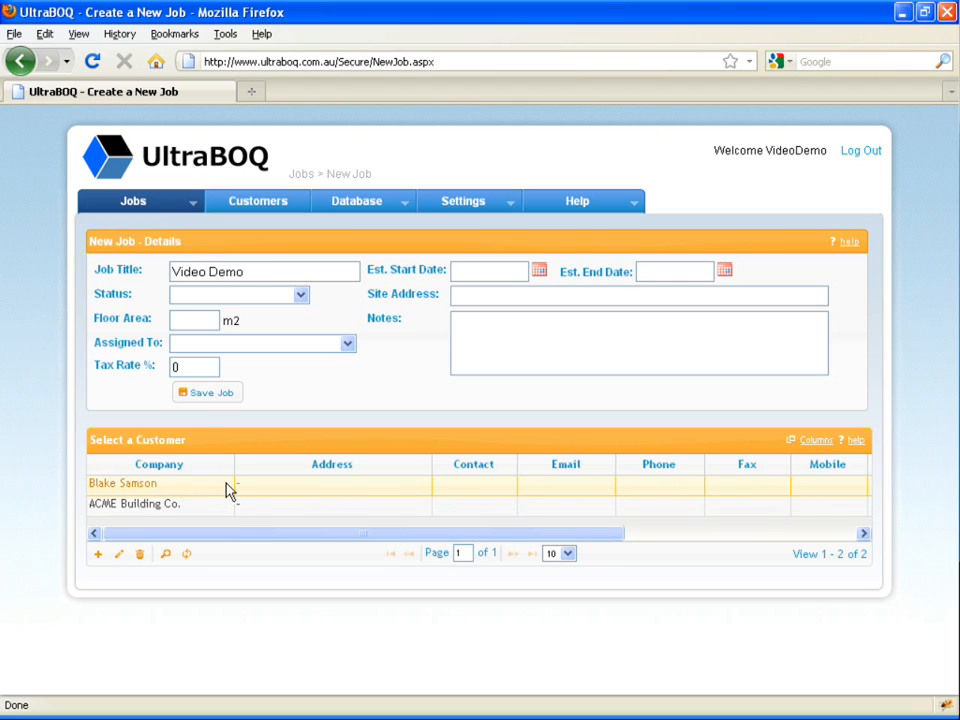
Add a new customer record with the customer's full name in the Company field
left_click(98, 556)
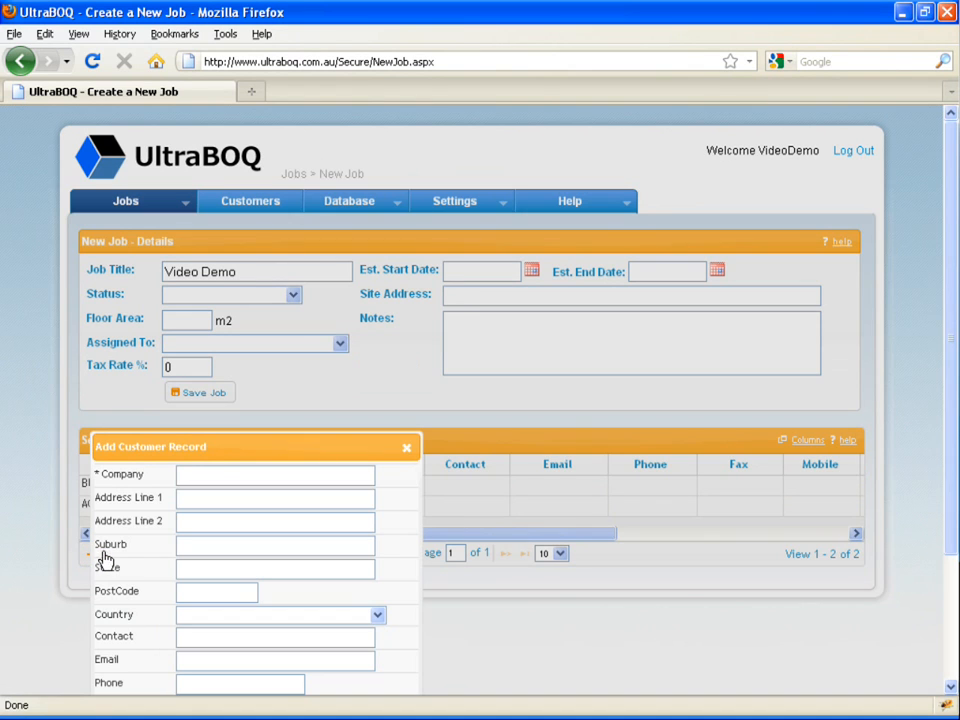
left_click_drag(221, 456, 306, 296)
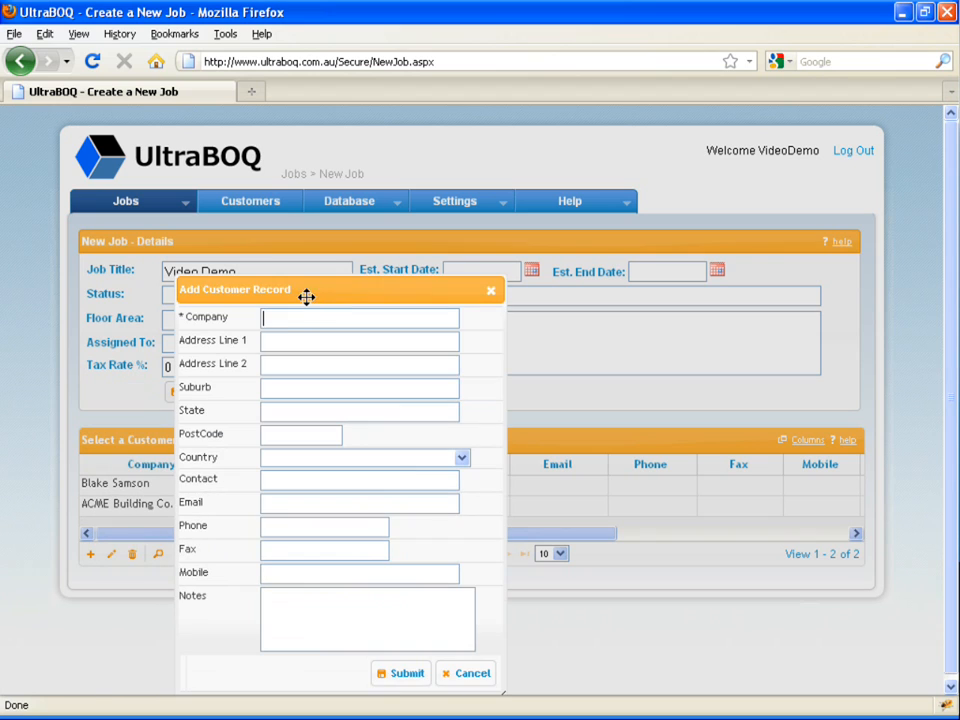
type("John Citizen")
left_click(408, 674)
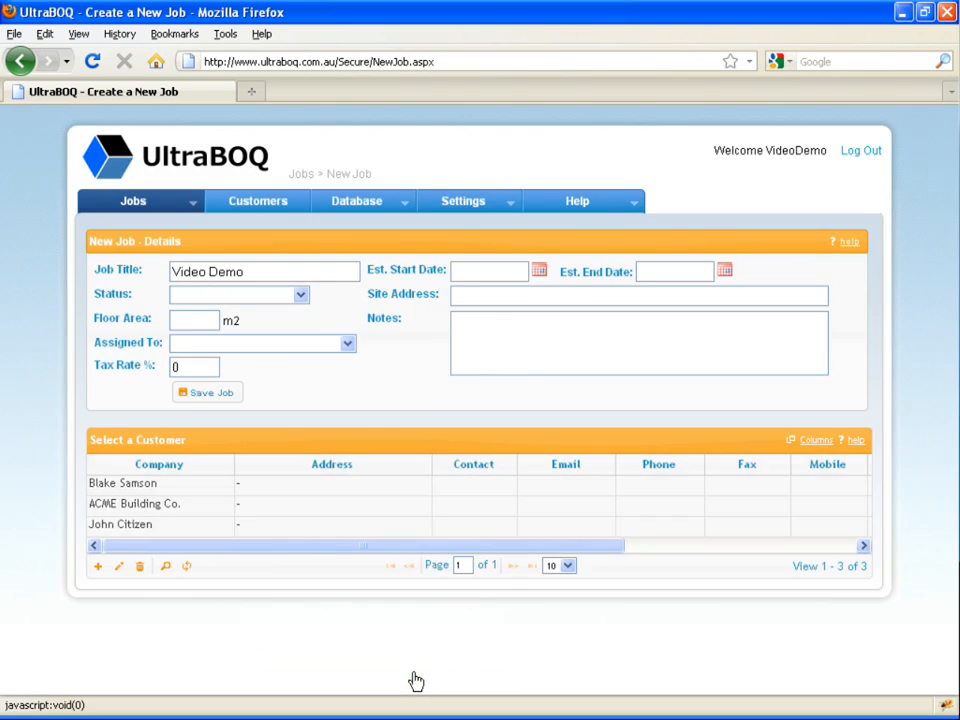
Save the job with the newly added customer selected and show it in the list of open jobs
left_click(212, 534)
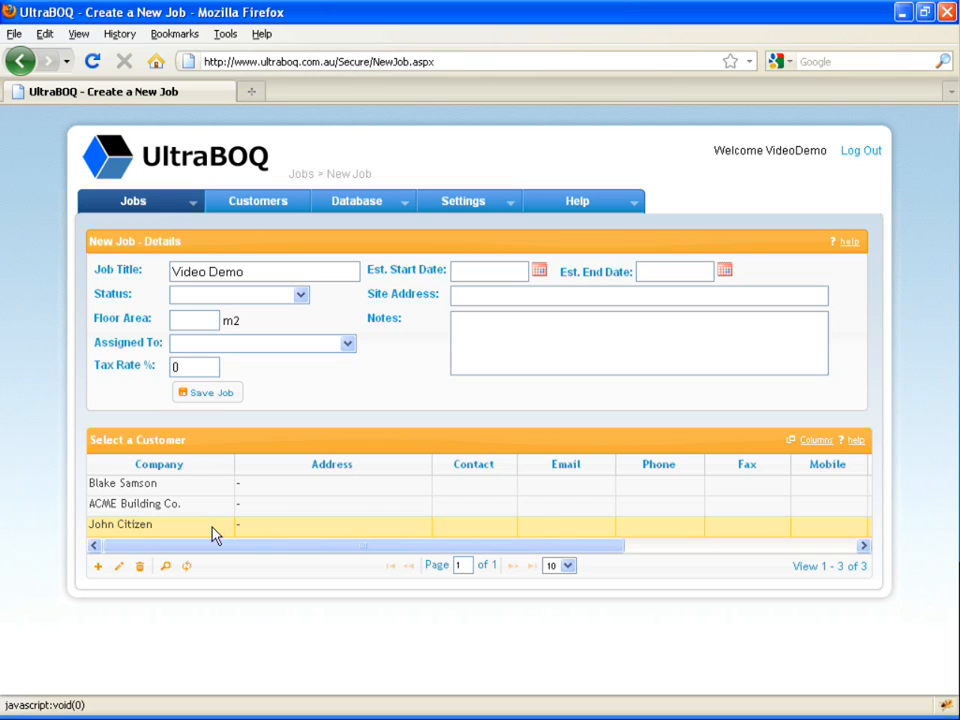
left_click(236, 395)
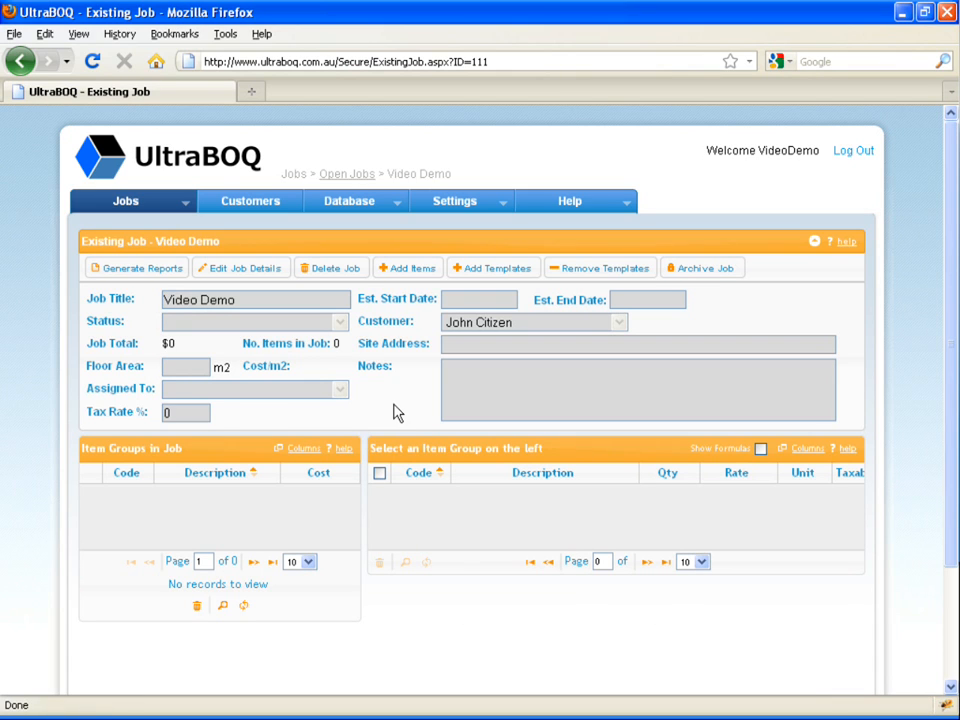
left_click(181, 210)
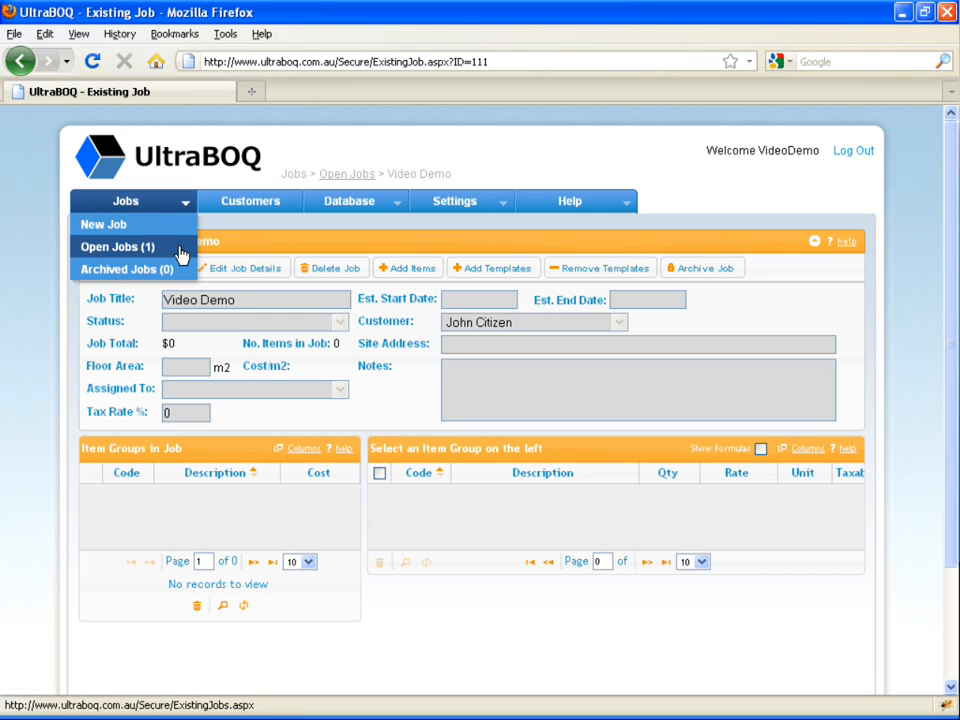
left_click(181, 254)
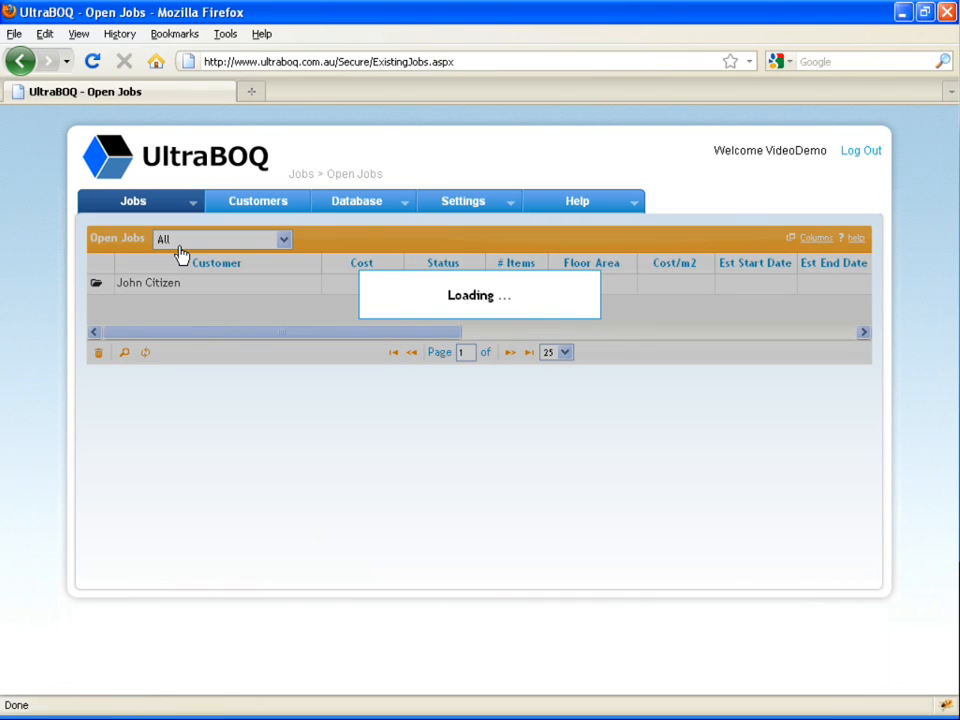
left_click(237, 289)
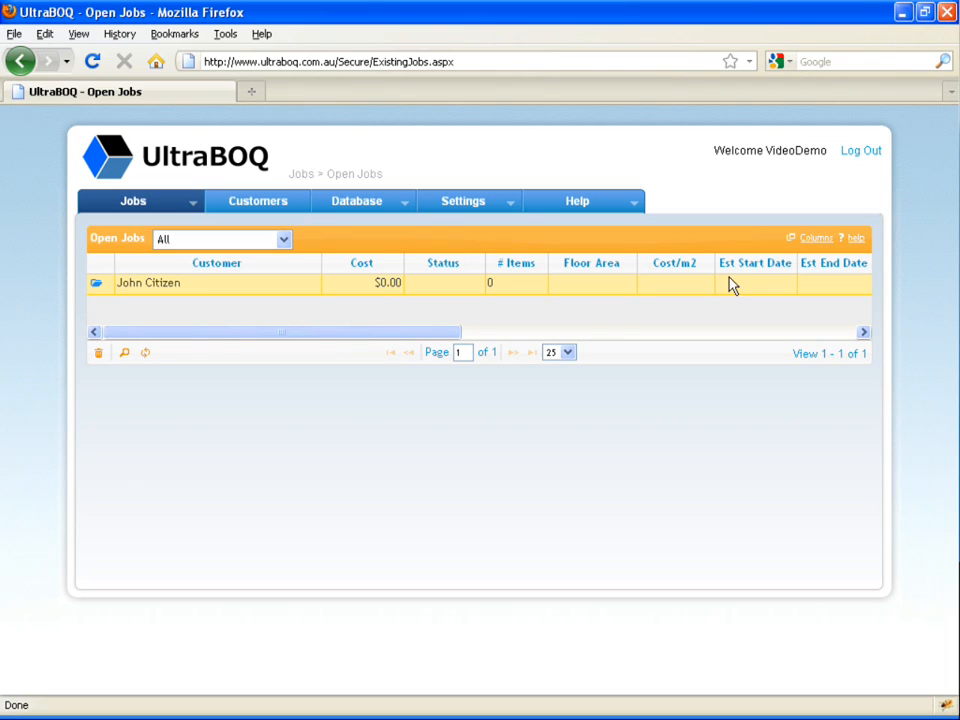
Hide the Floor Area column in the open jobs list
left_click(815, 245)
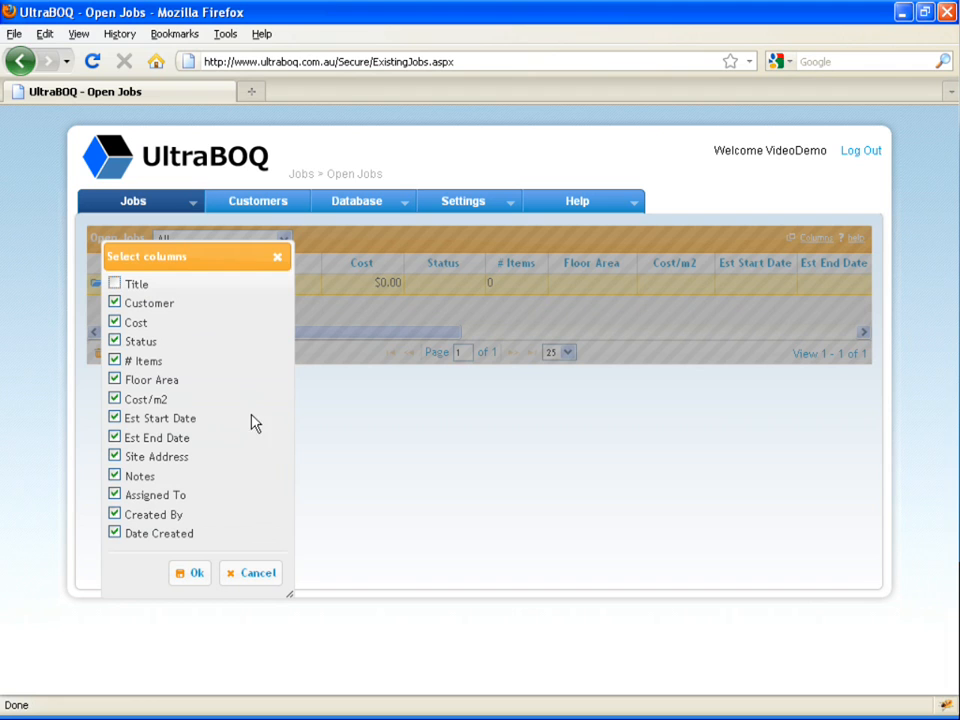
left_click(115, 380)
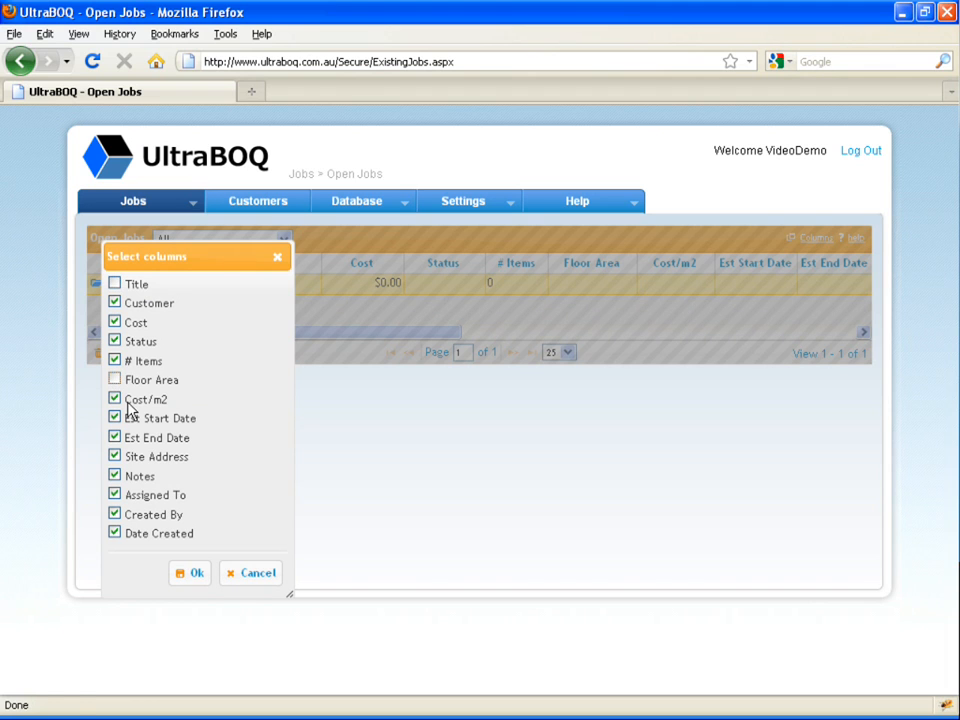
left_click(196, 578)
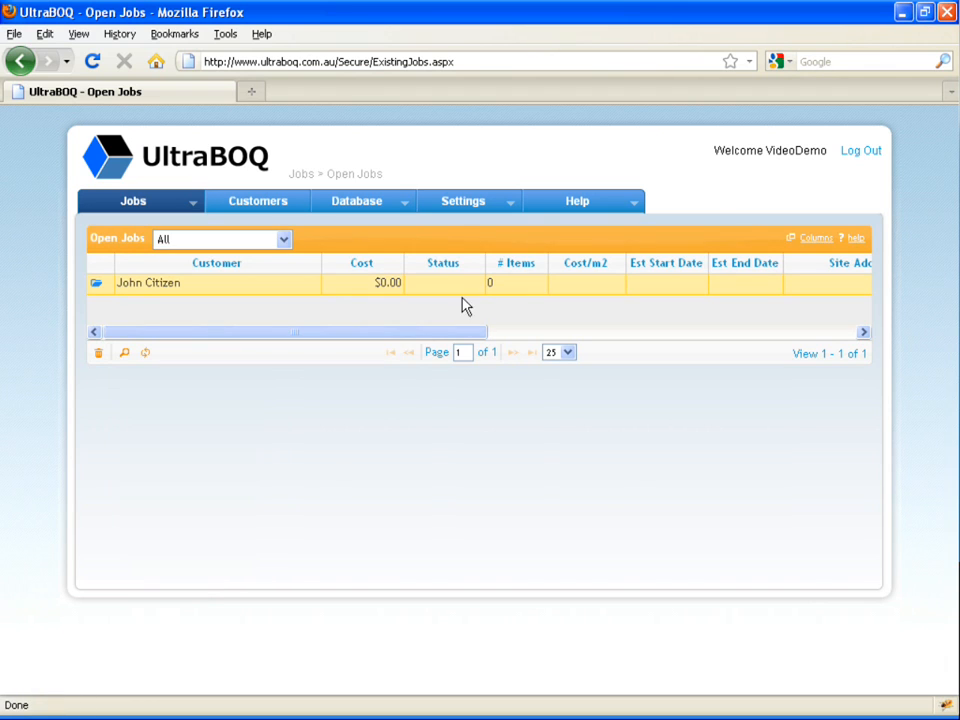
Place the Status column ahead of Cost and narrow the Customer column in the open jobs list
left_click_drag(467, 272, 388, 274)
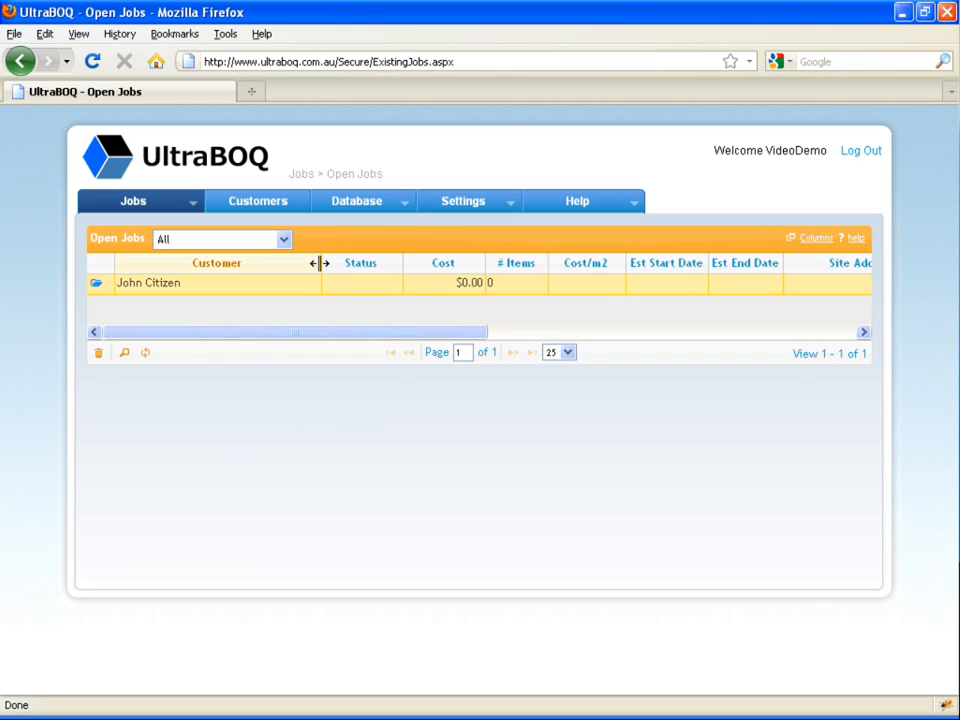
left_click_drag(317, 262, 254, 266)
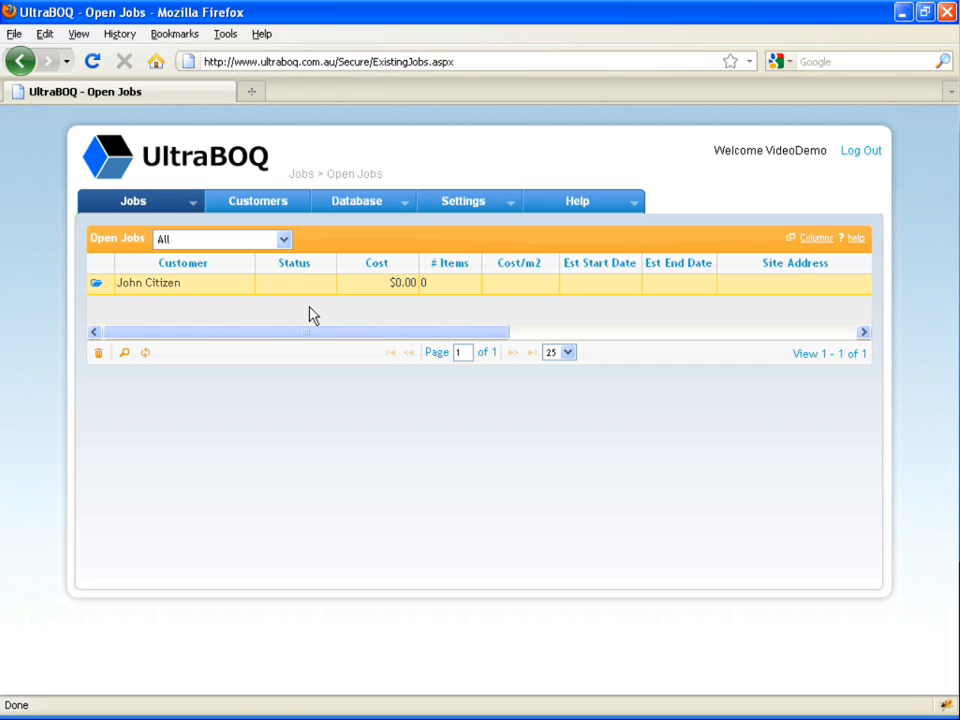
Open the Video Demo job for adding items and sort the available item groups by code
left_click(97, 287)
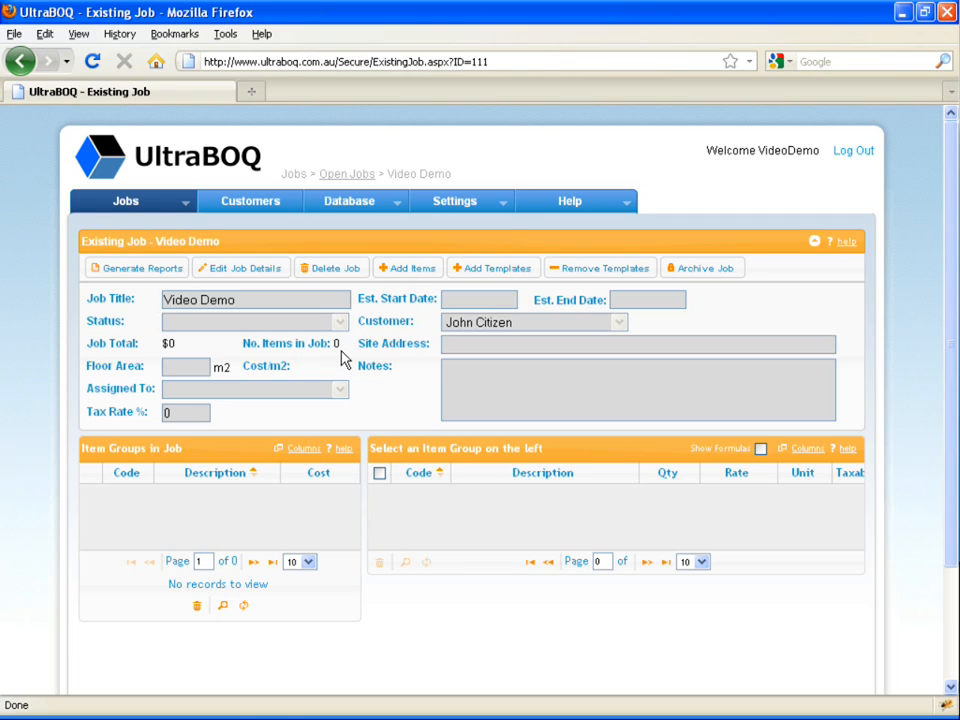
left_click(406, 269)
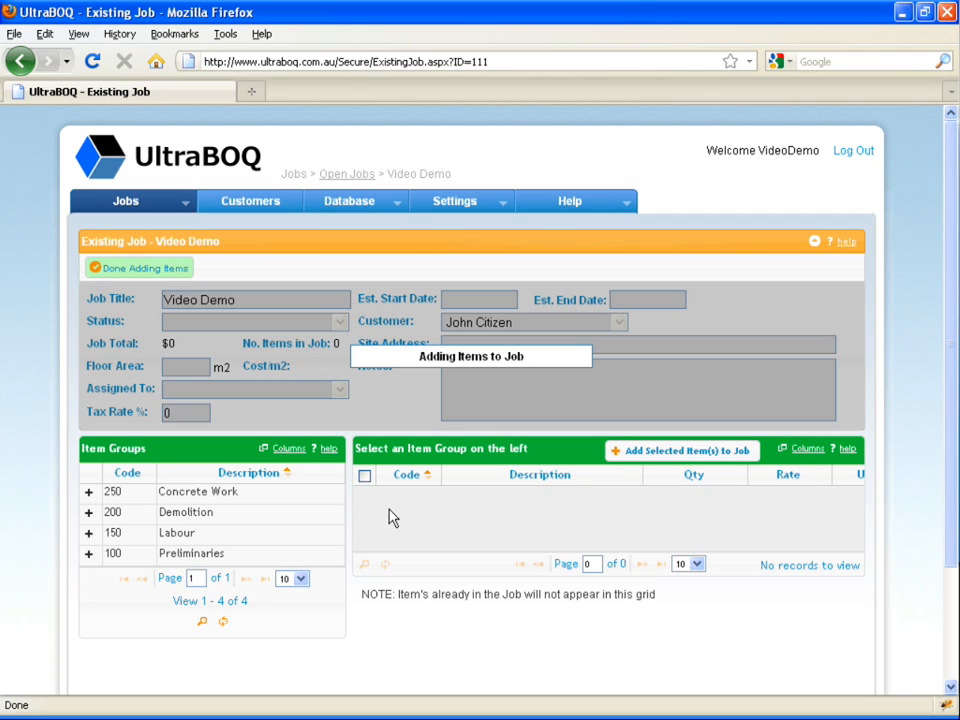
left_click(310, 497)
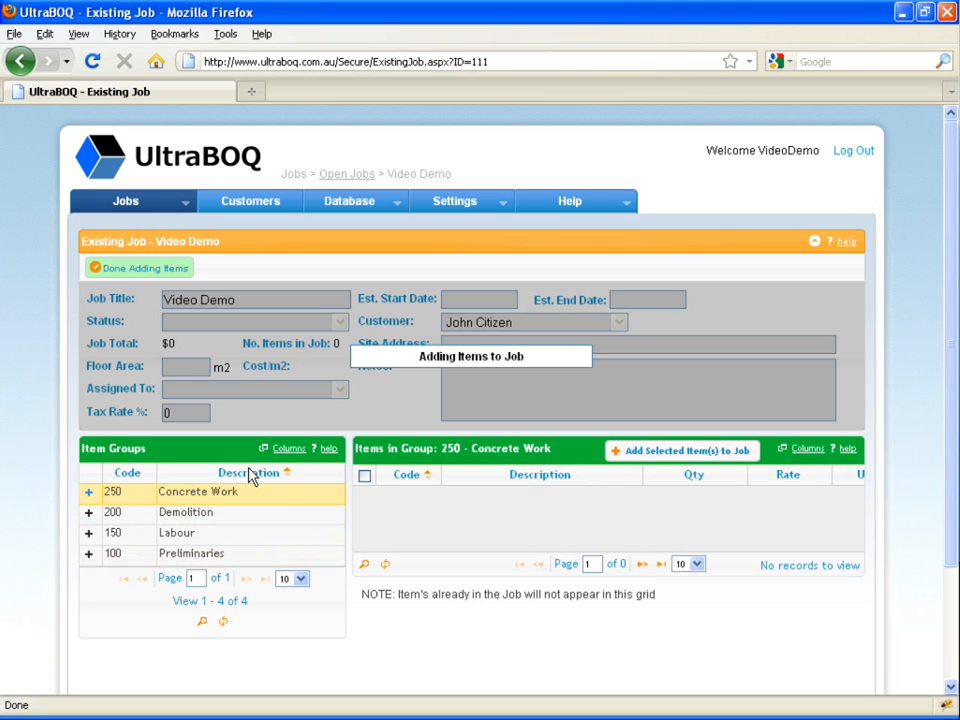
left_click(127, 474)
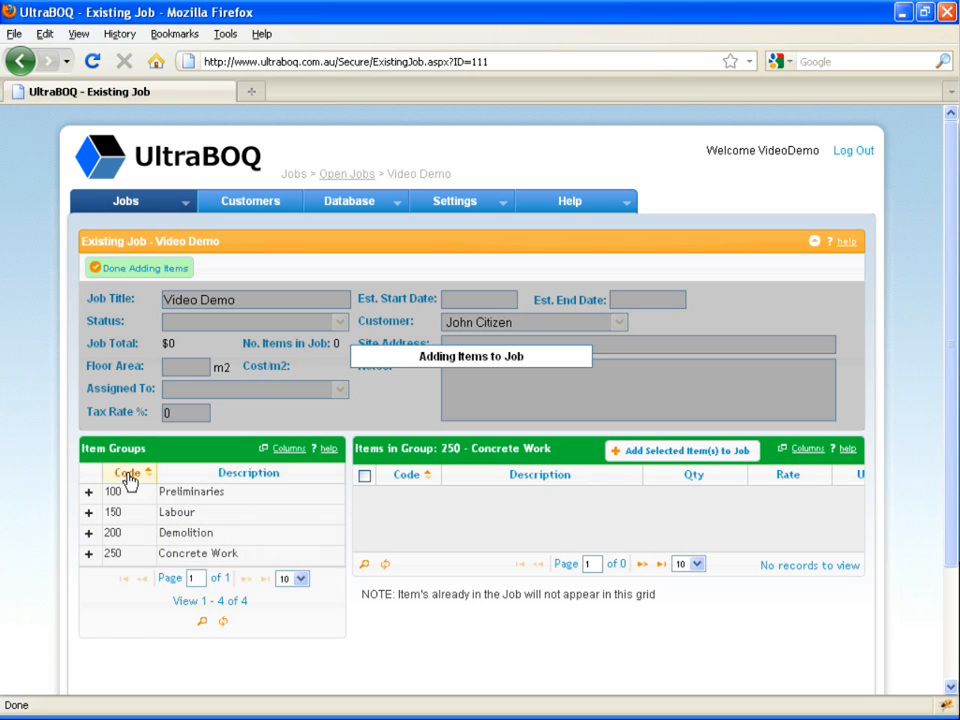
Add the Site Office Hire item from the 100 - Preliminaries group to the job
left_click(199, 491)
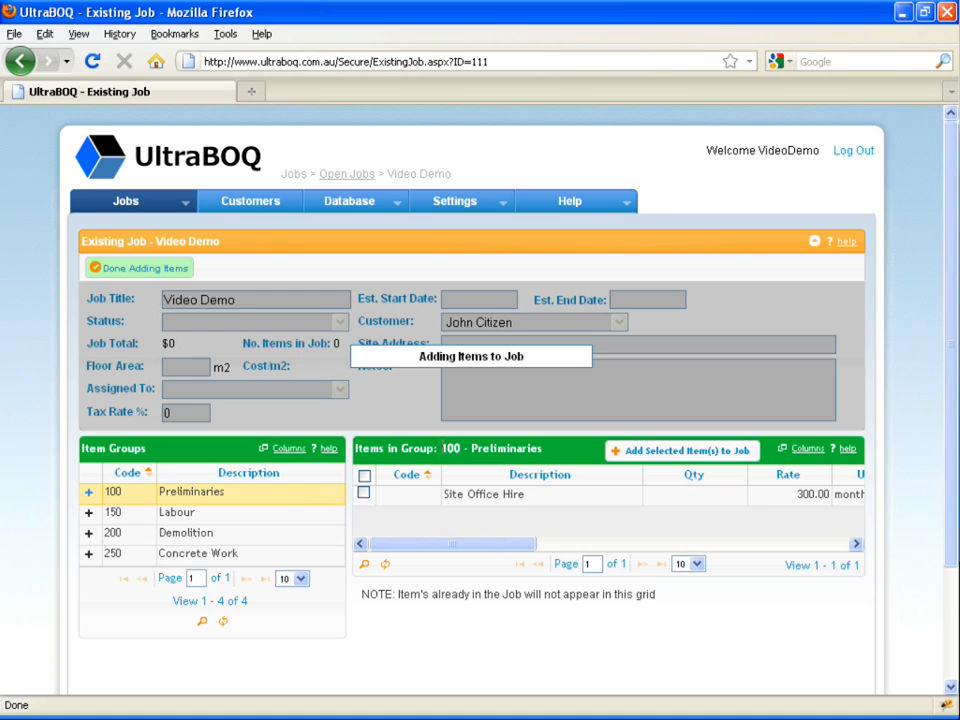
left_click_drag(442, 448, 548, 463)
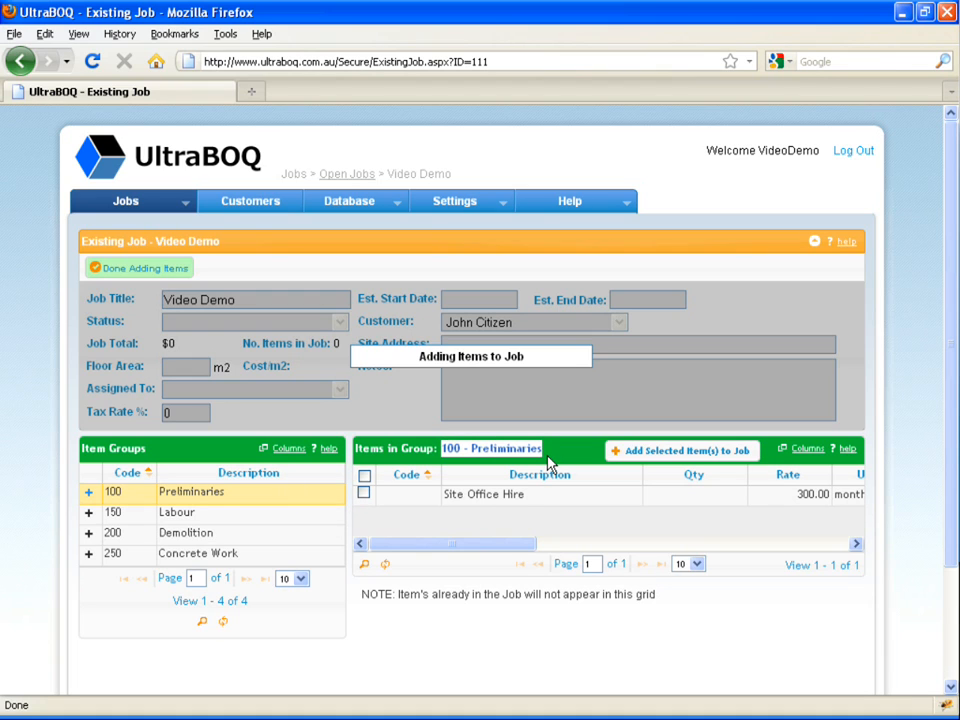
left_click(548, 463)
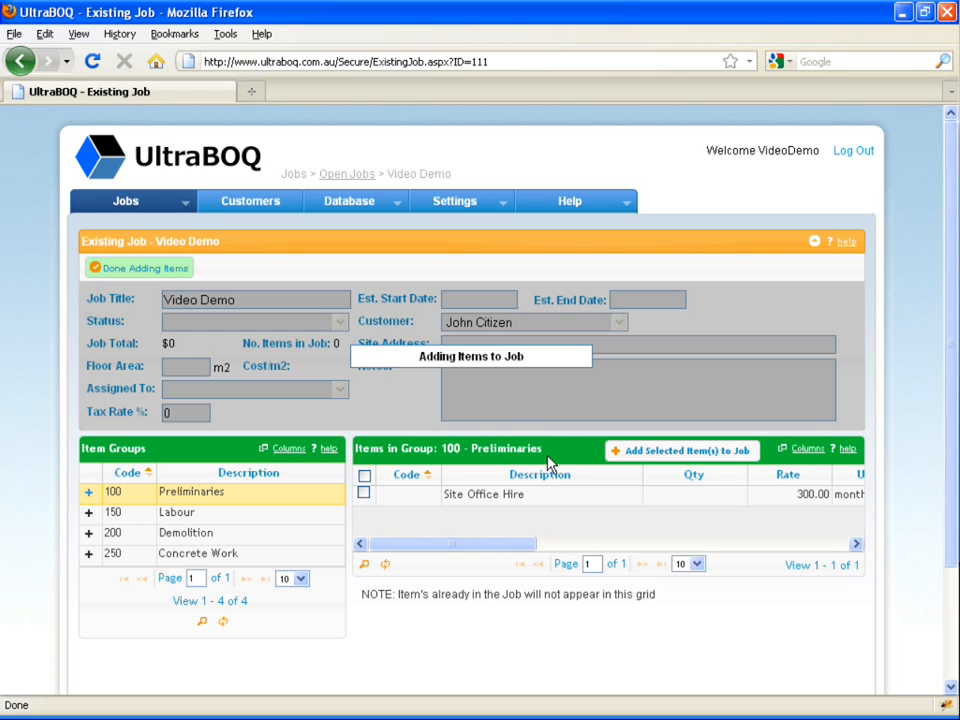
left_click(363, 496)
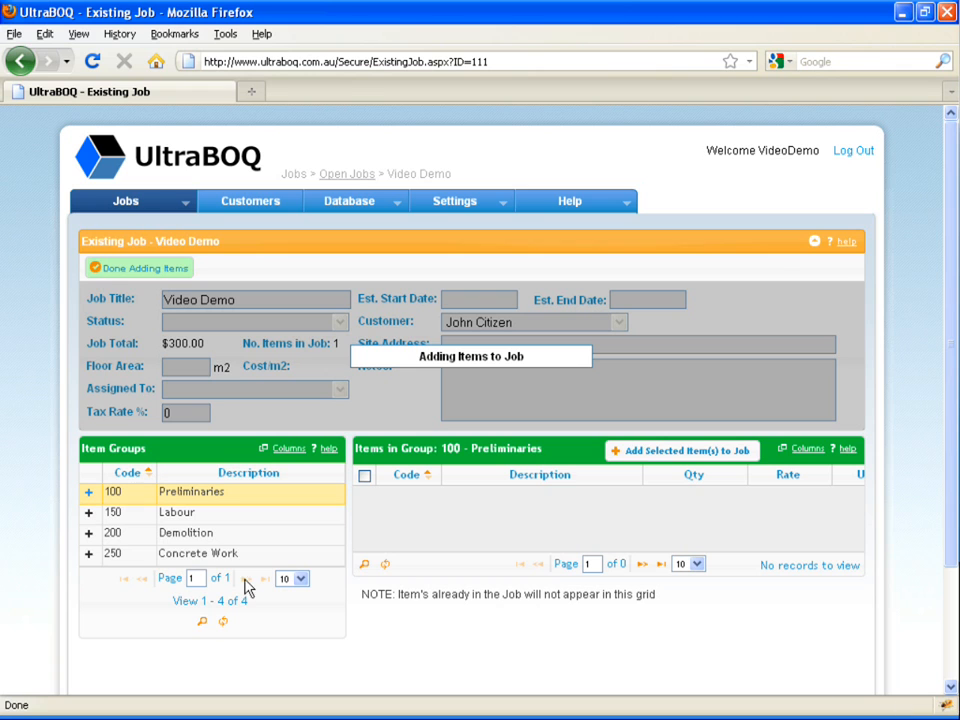
In the 150 - Labour group, set the Demo Labour Item's rate to 65.00 and quantity to 7 * 10, and save the row
left_click(252, 519)
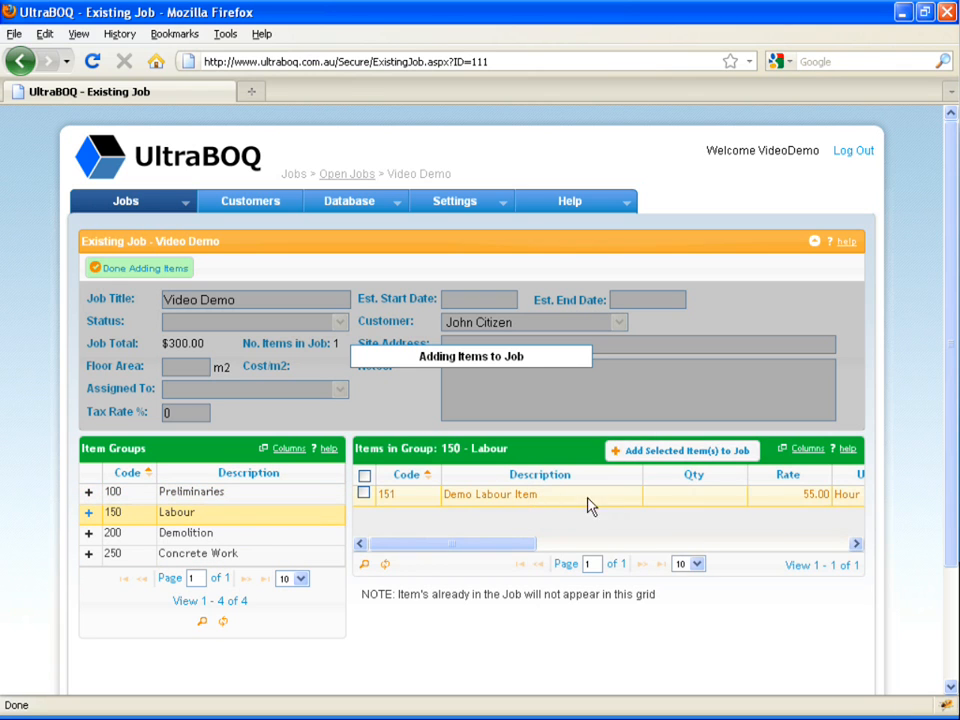
left_click(800, 505)
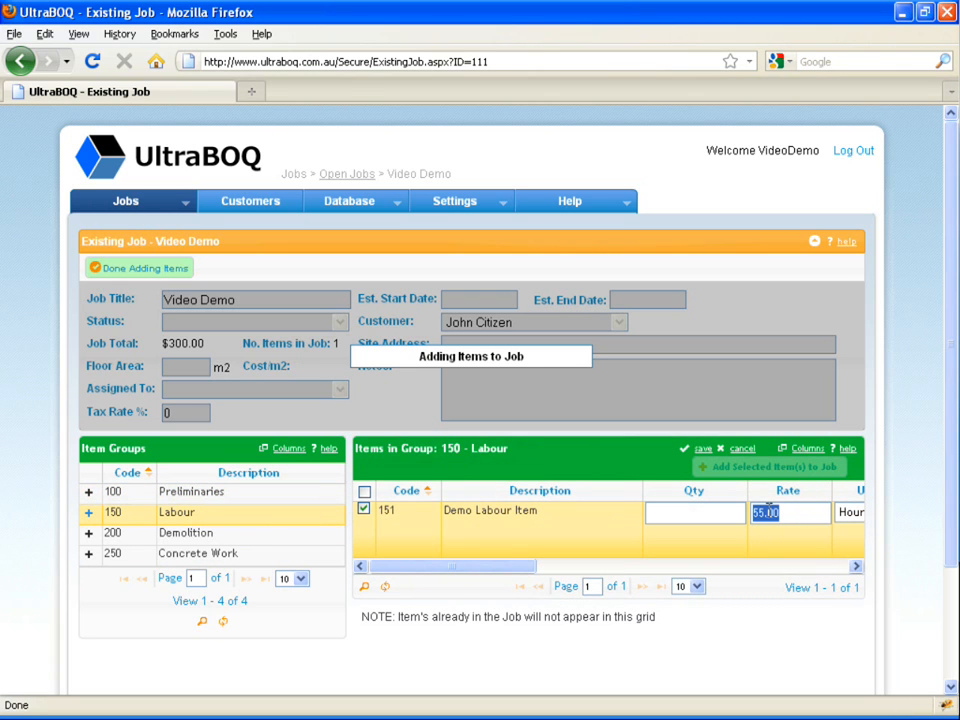
left_click(798, 509)
key("BackSpace")
type("6")
left_click(706, 512)
type("7 * 10")
left_click(710, 448)
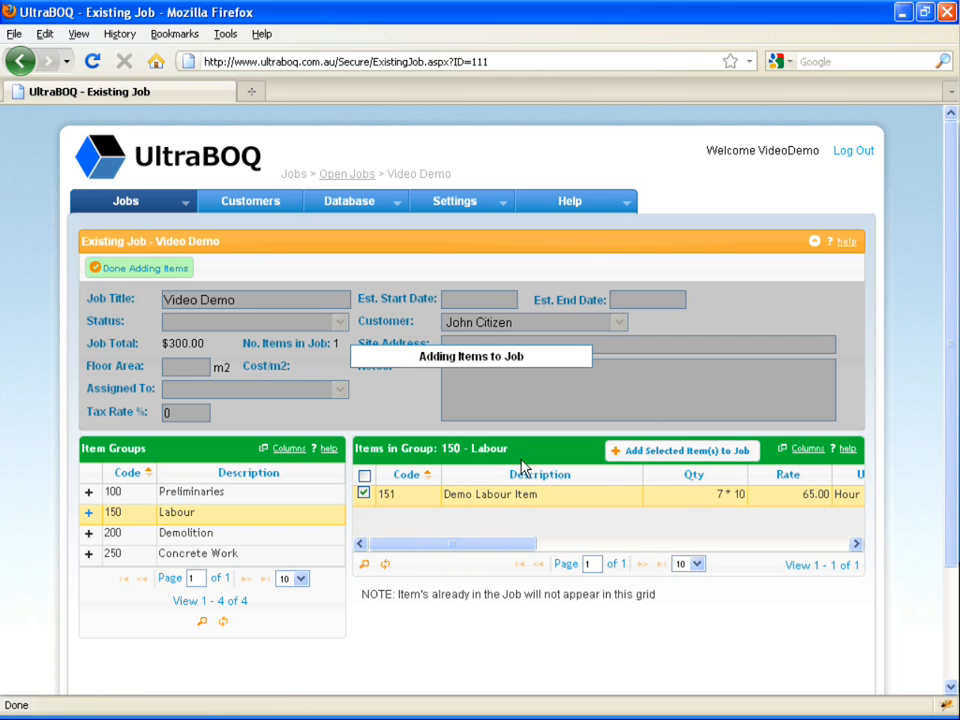
Add the edited Demo Labour Item to the job and finish adding items
left_click(692, 456)
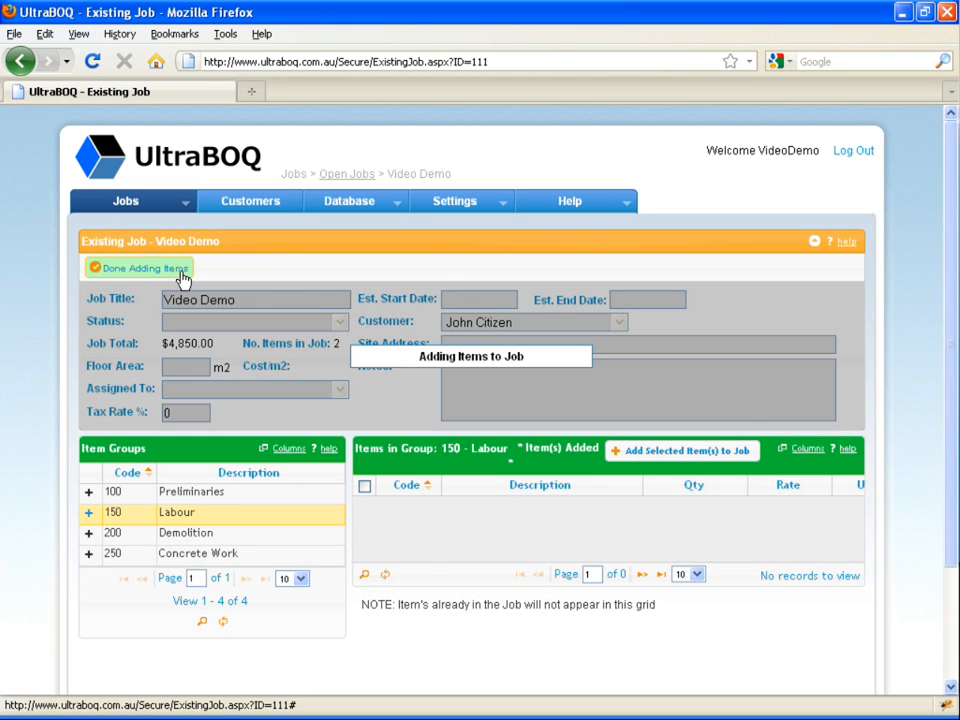
left_click(183, 277)
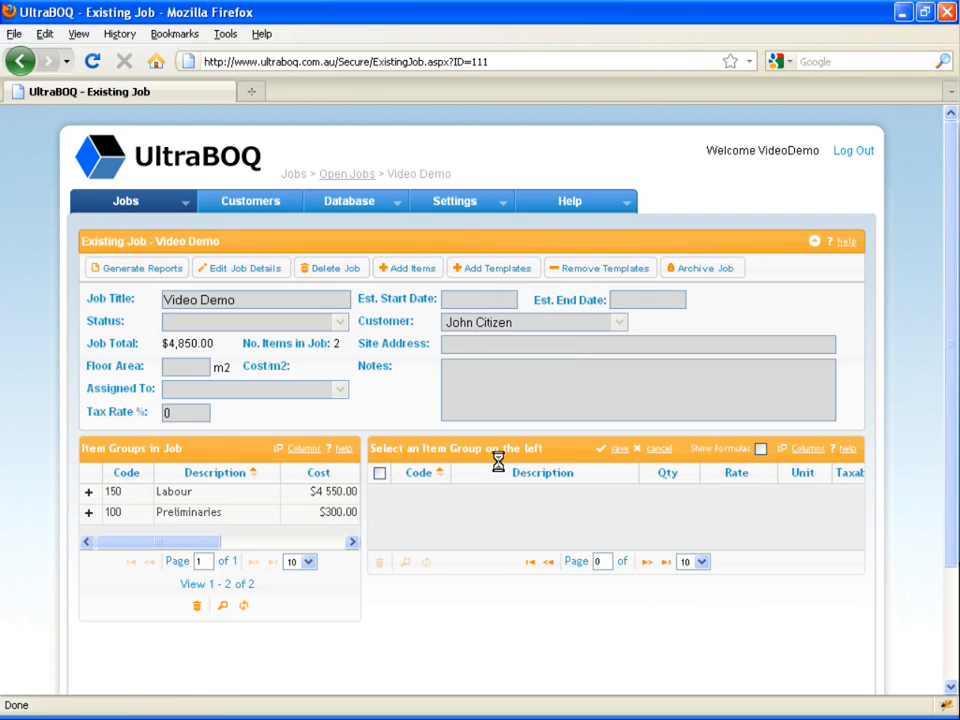
View the job's Labour items, and in the 100 - Preliminaries group set Site Office Hire's rate to 350.00 and quantity to 5, saving the row
left_click(240, 503)
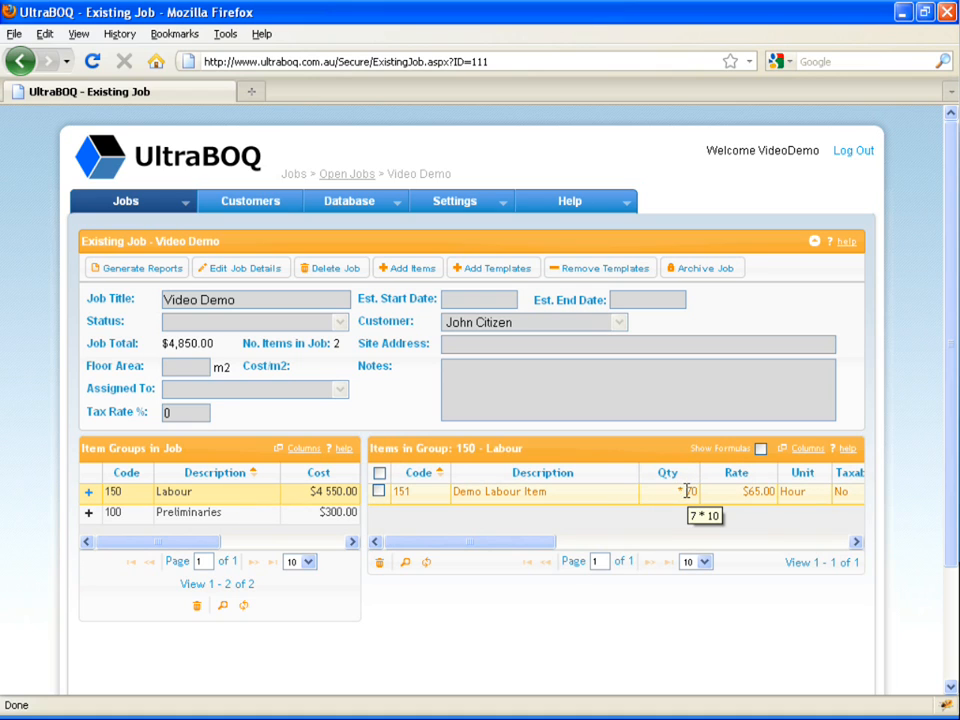
left_click(255, 515)
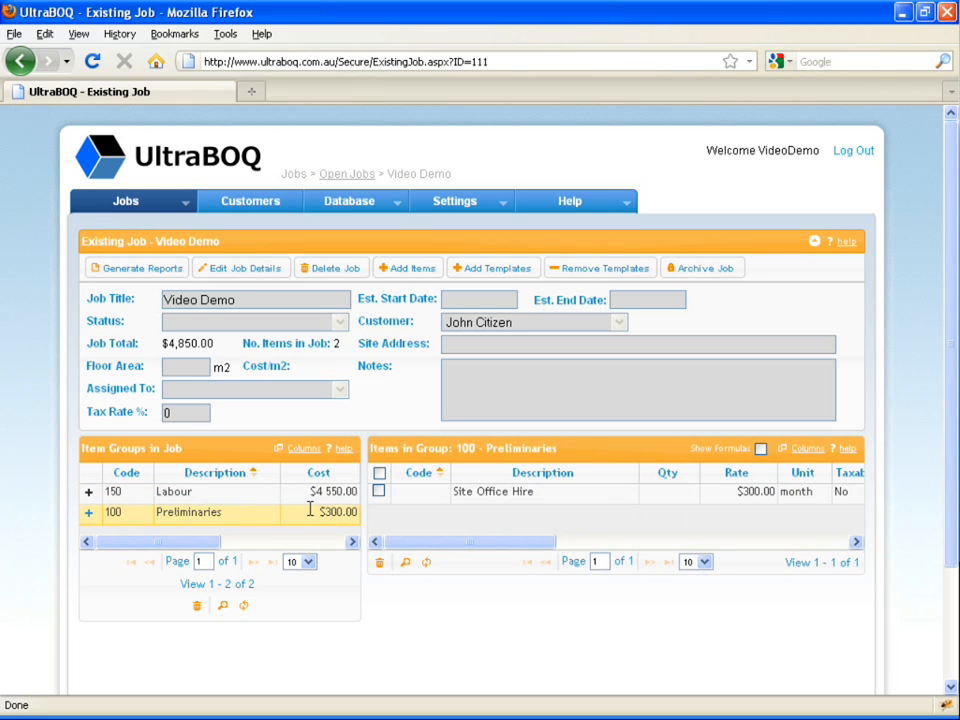
left_click(730, 498)
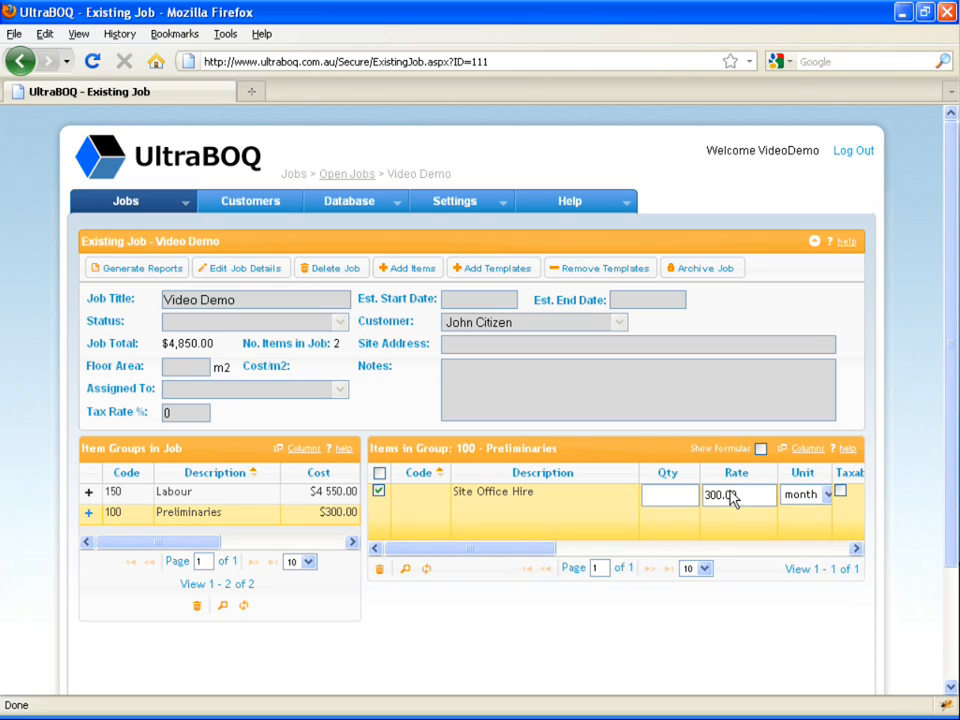
left_click(713, 493)
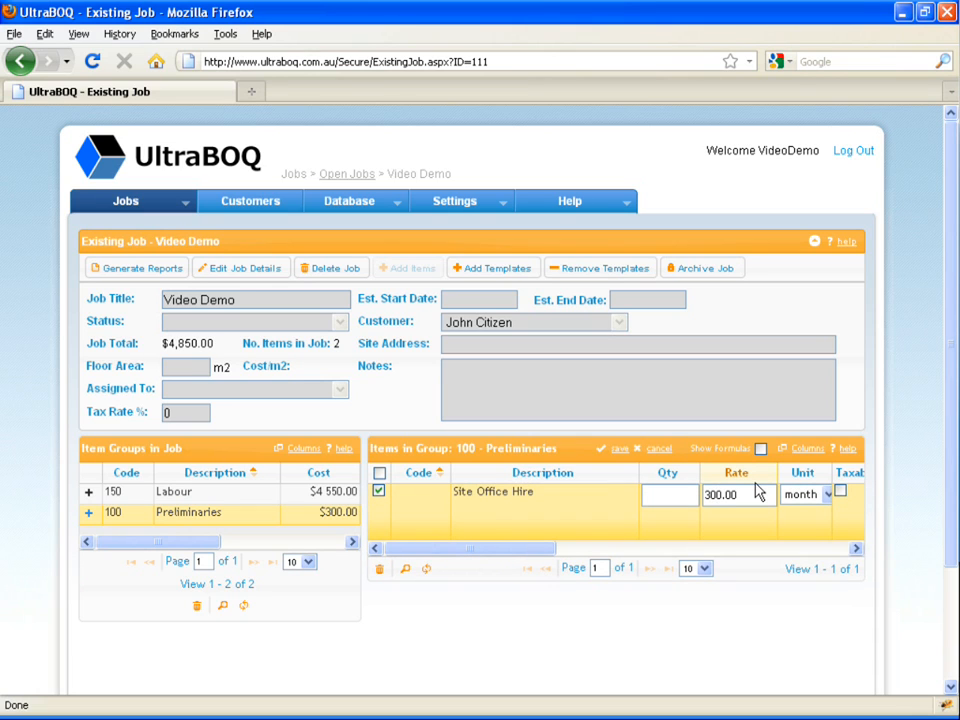
key("BackSpace")
type("5")
left_click(669, 491)
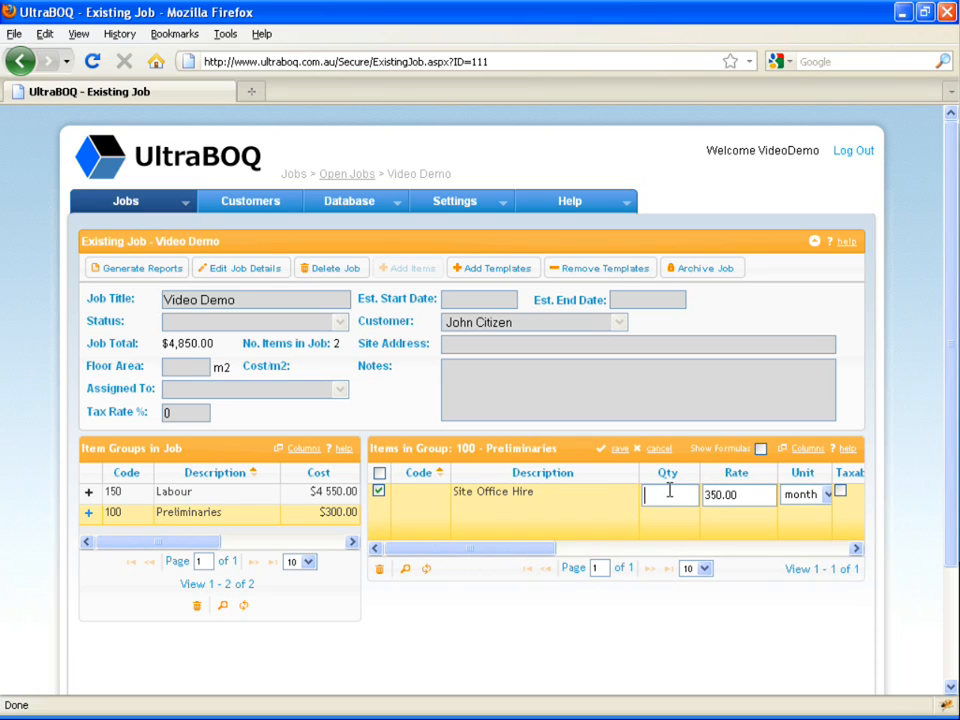
type("5")
left_click(611, 450)
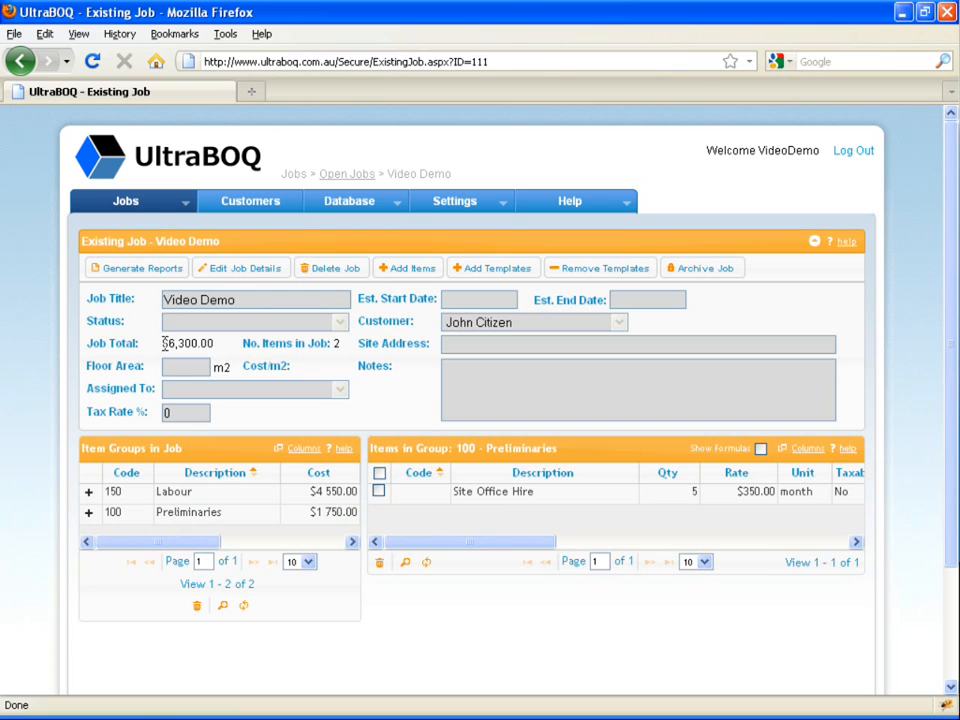
Check the job total, and delete the Site Office Hire item from the job, confirming the deletion
left_click_drag(163, 343, 215, 346)
left_click(379, 491)
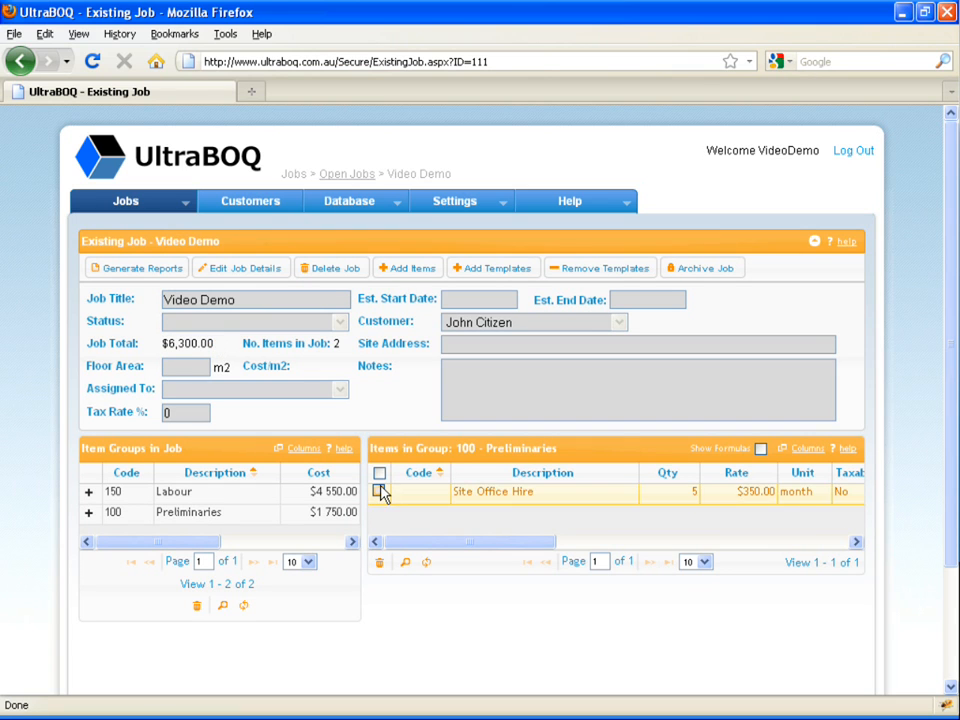
left_click(380, 564)
left_click(491, 537)
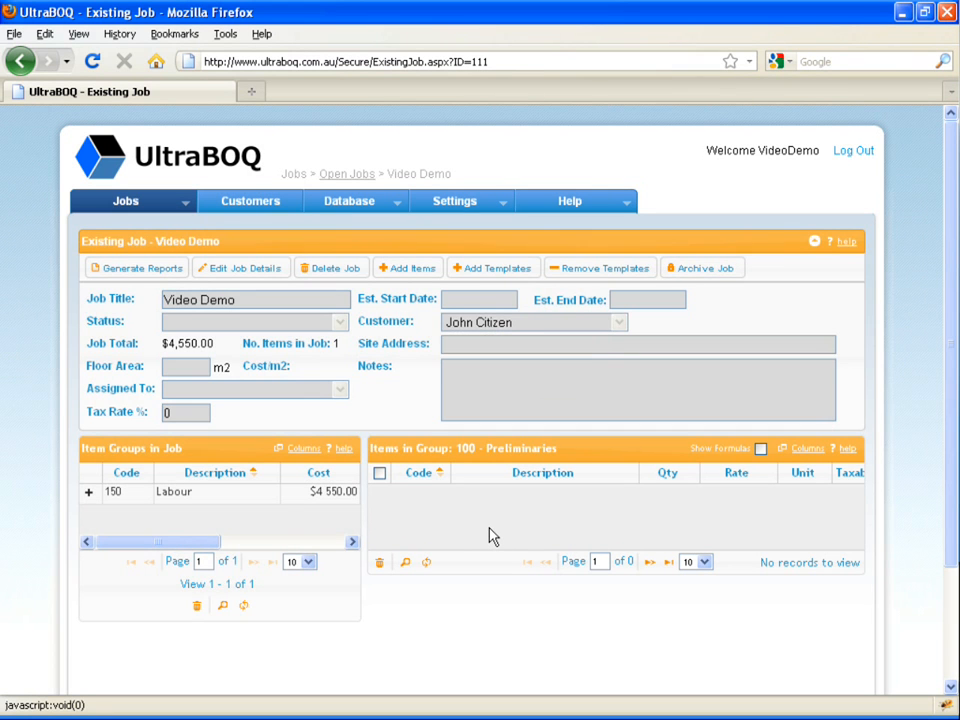
Generate the Default BOQ report for the job in portrait orientation and close the report after viewing it
left_click(157, 278)
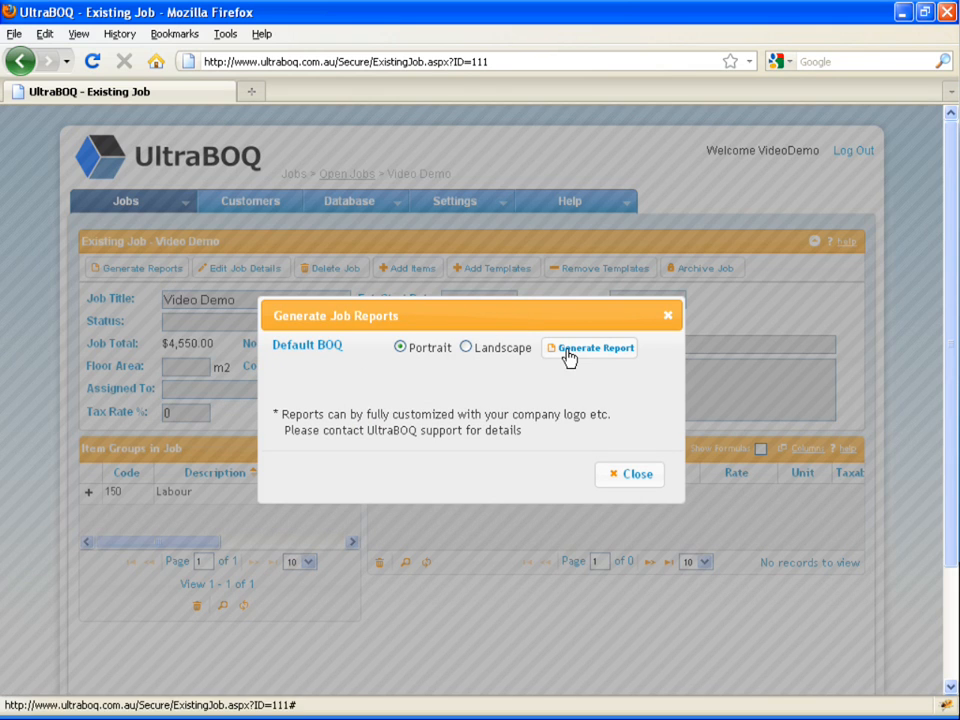
left_click(569, 356)
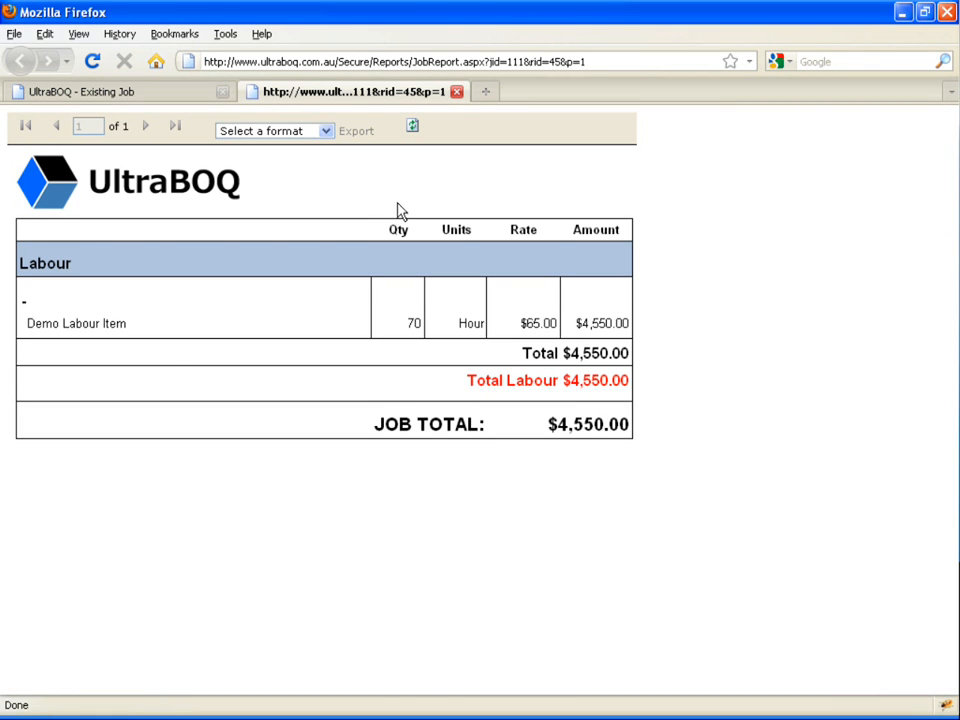
left_click(457, 92)
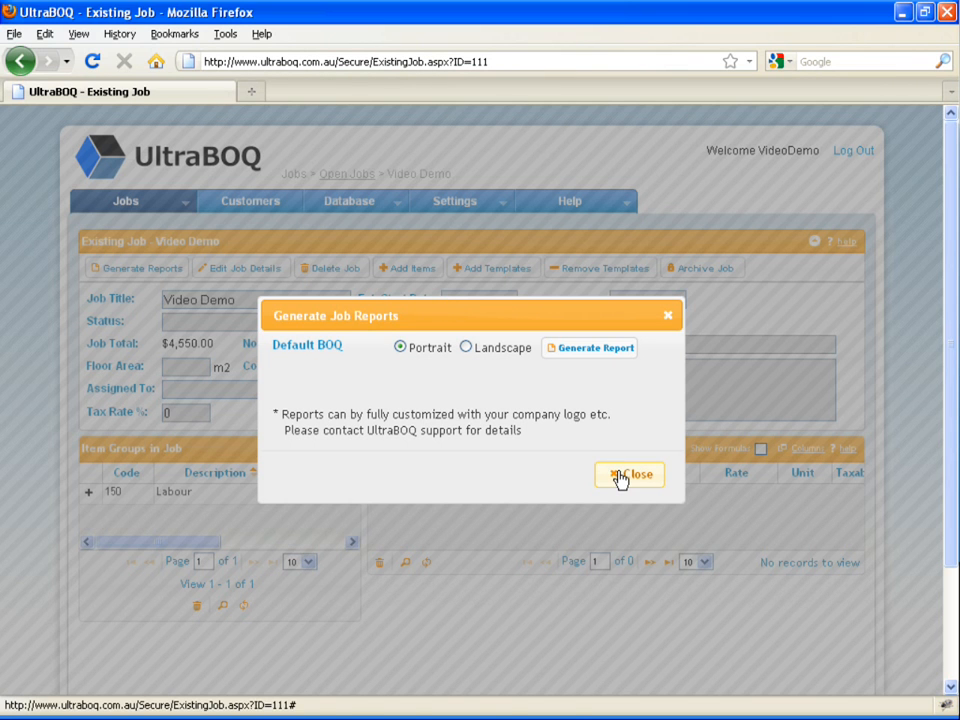
Generate the Default BOQ report in landscape orientation, close it after viewing, and leave the job report options
left_click(472, 353)
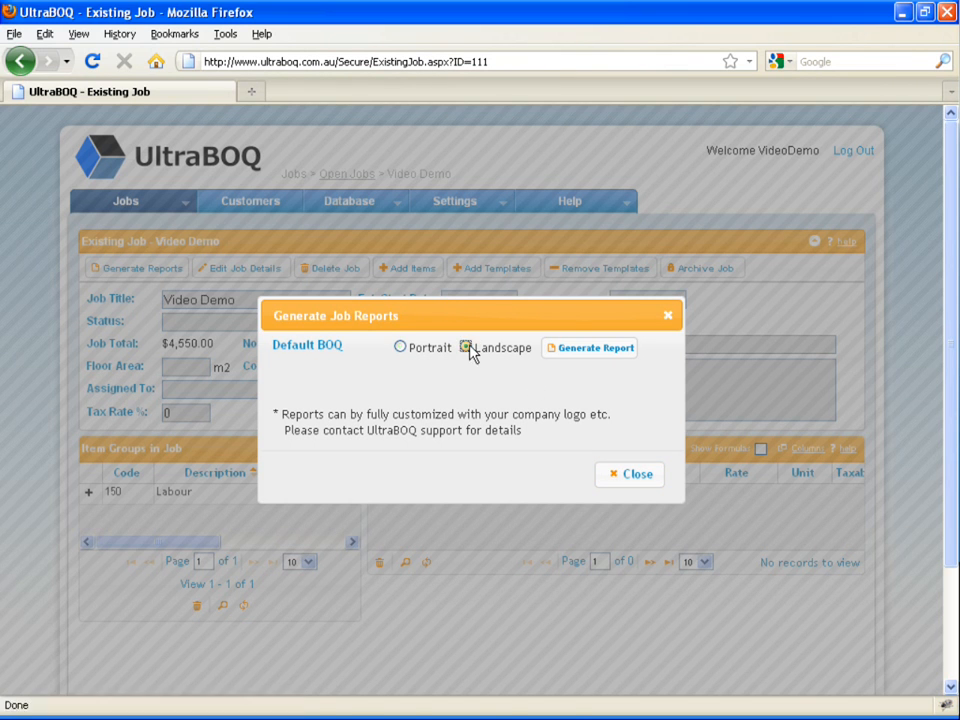
left_click(570, 350)
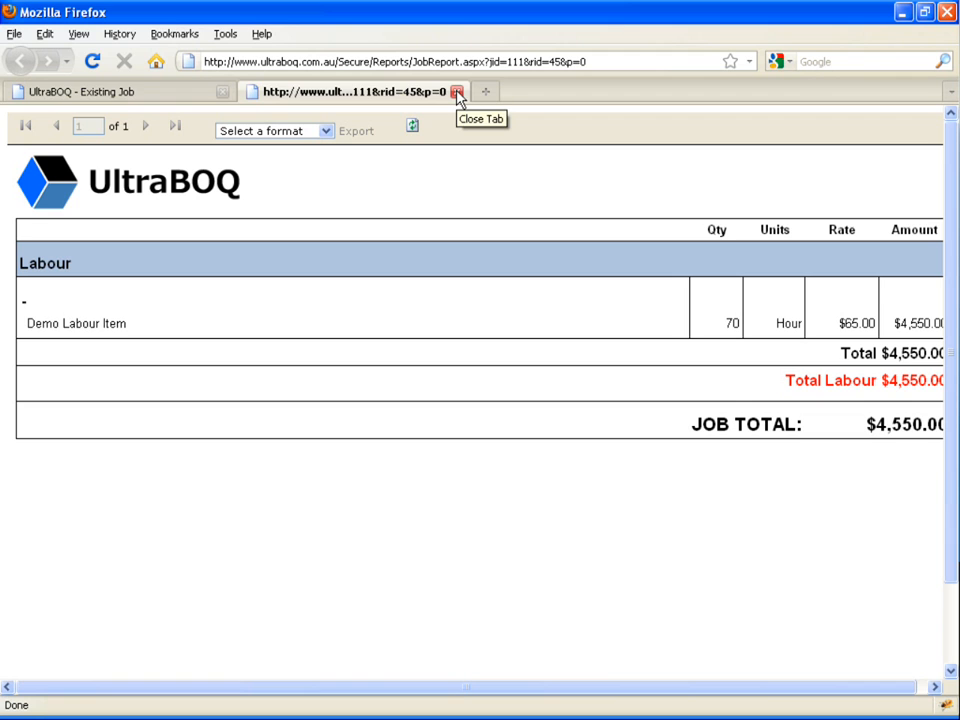
left_click(457, 92)
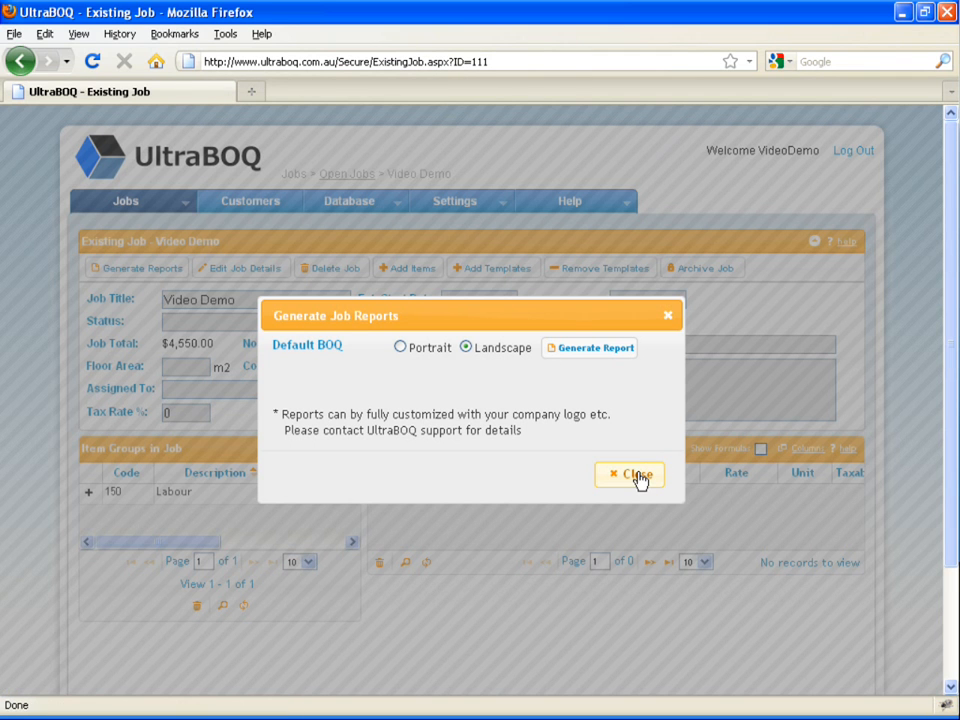
left_click(637, 476)
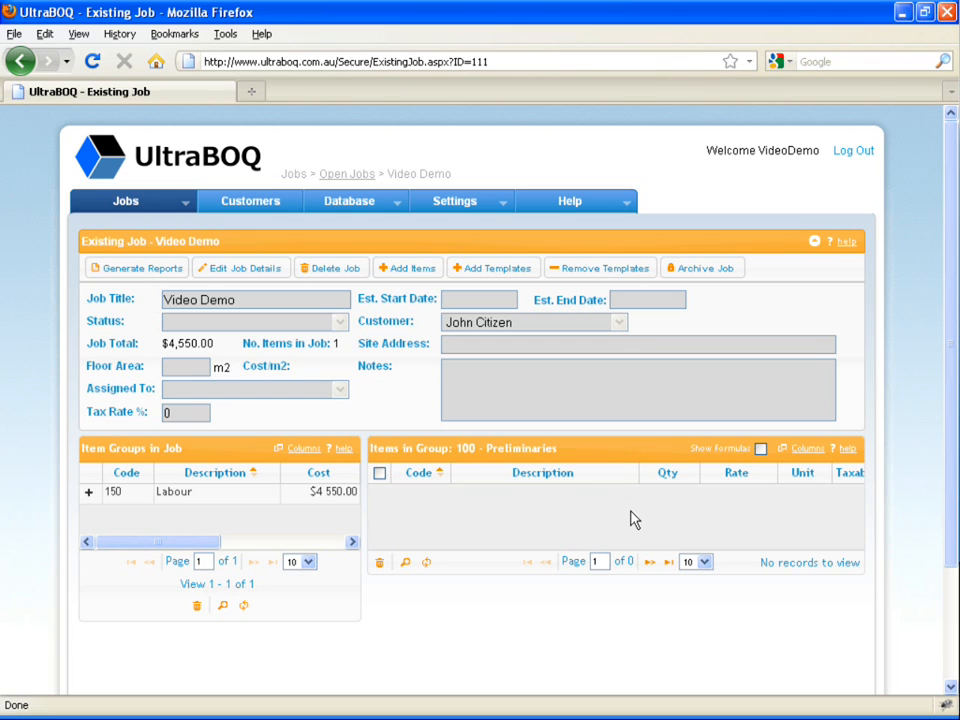
Archive the Video Demo job and select the Demo Labour Item in the archived job's 150 - Labour group
left_click(686, 271)
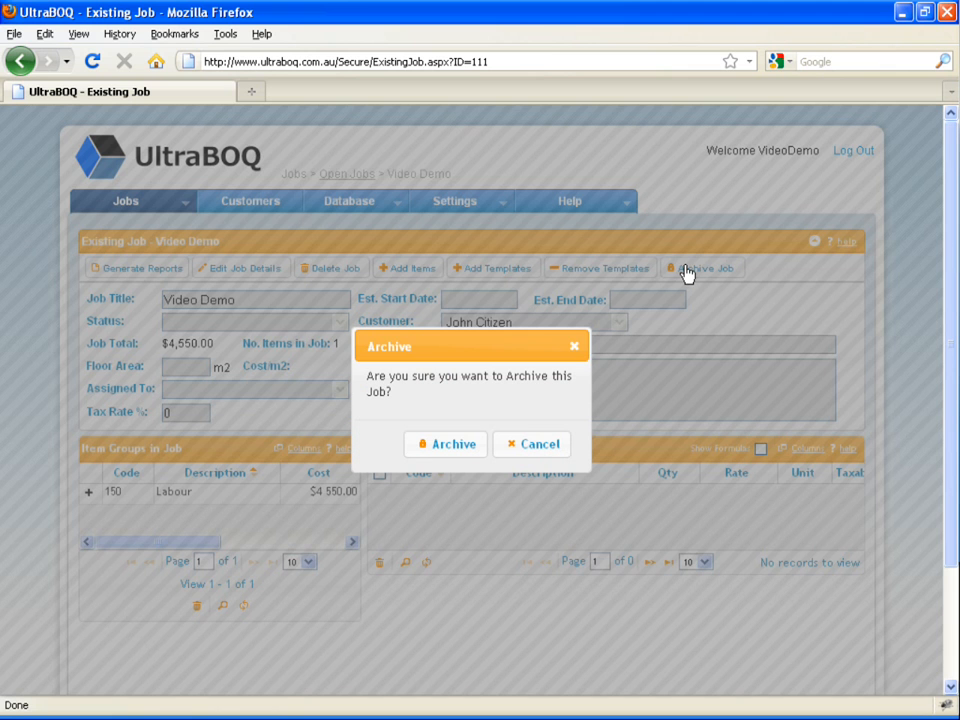
left_click(453, 448)
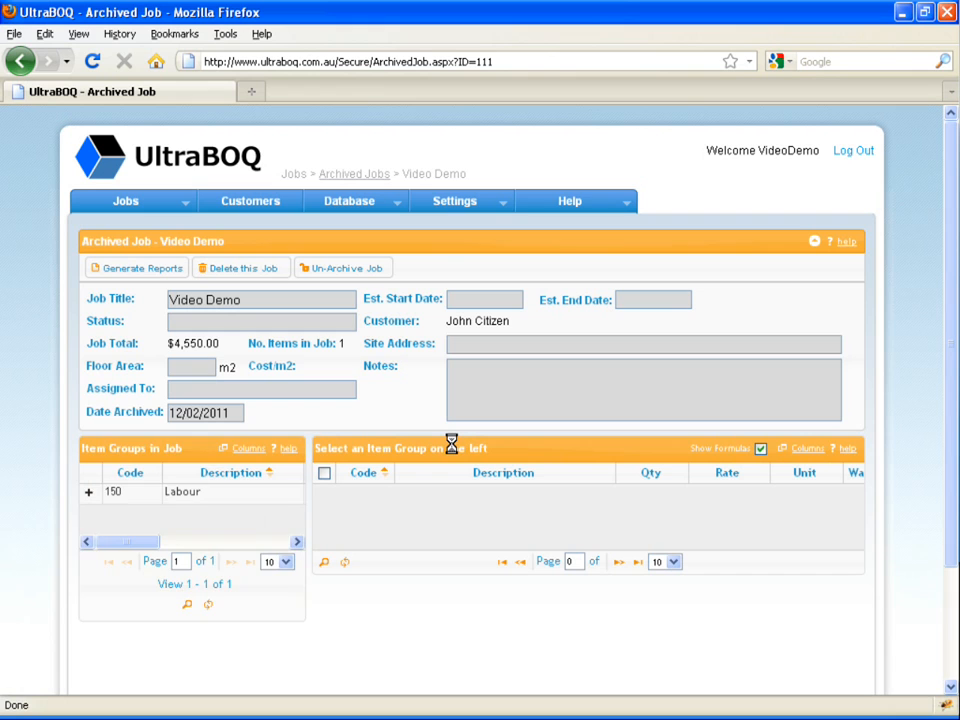
left_click(249, 507)
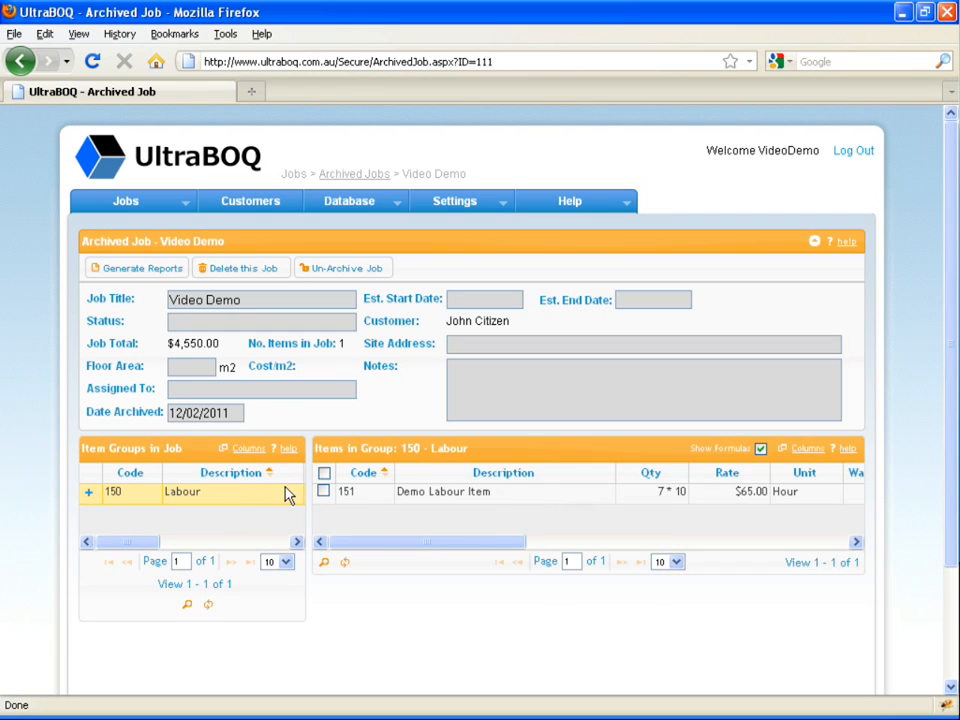
left_click(515, 504)
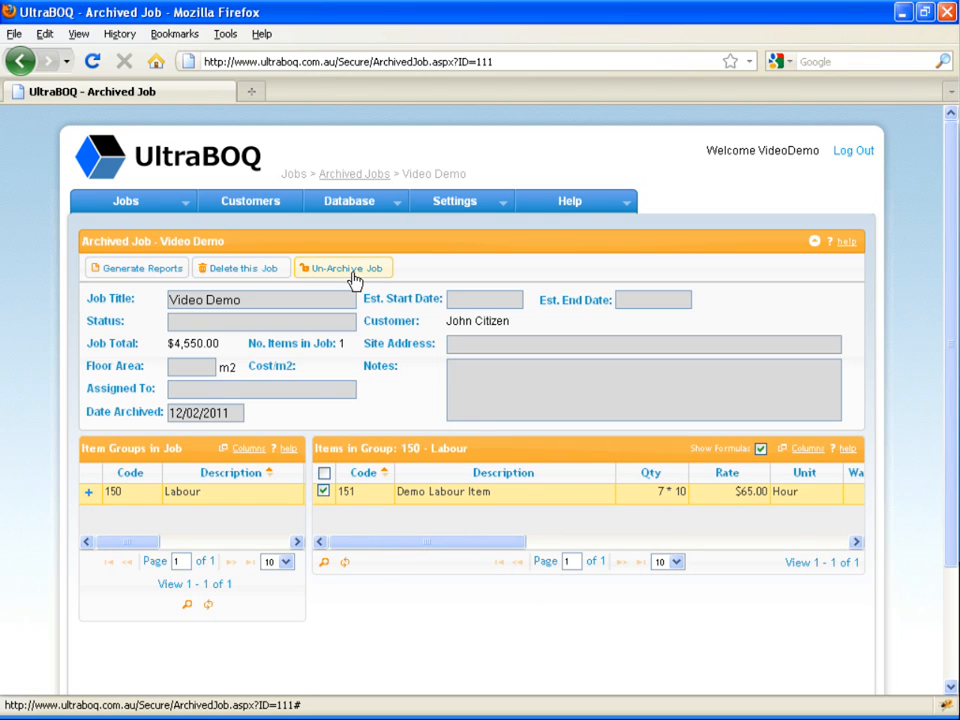
Open the customers list and select the customer who has the archived job
mouse_move(148, 205)
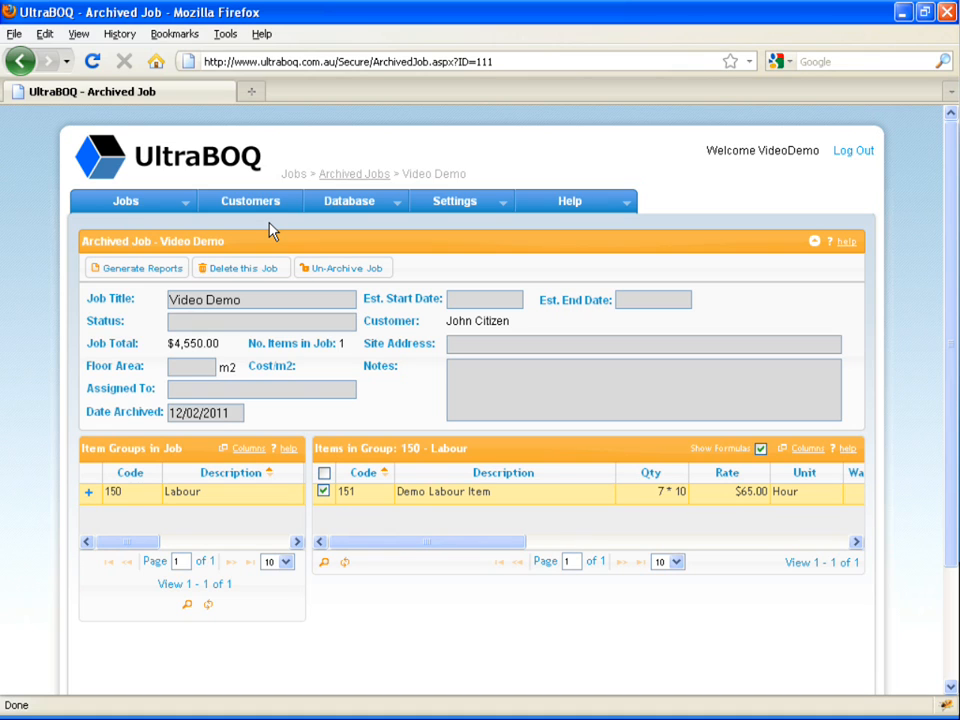
left_click(270, 207)
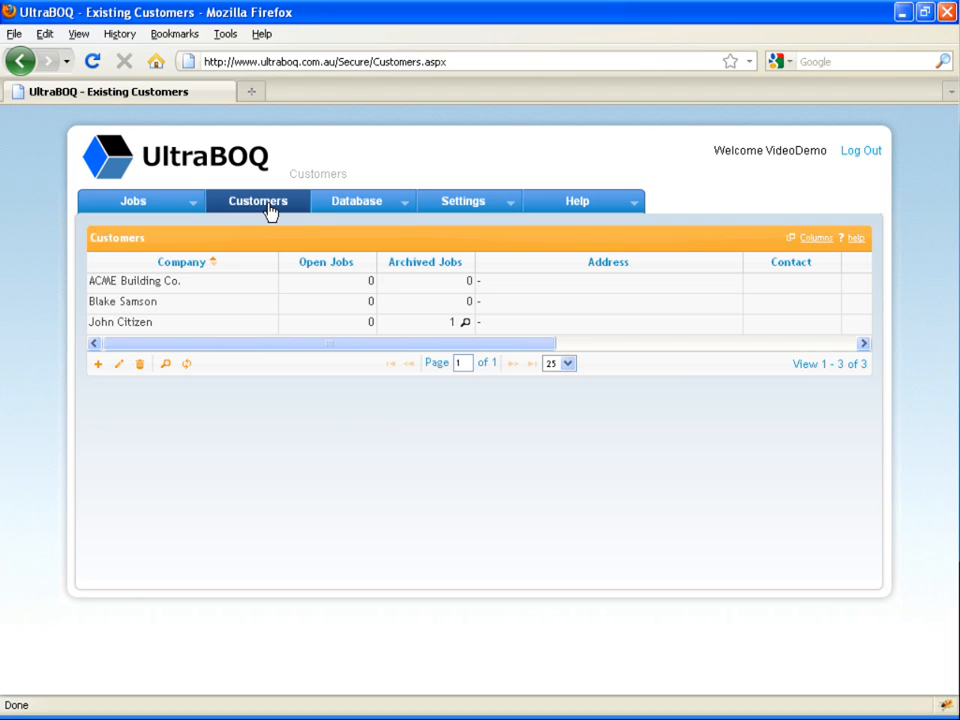
left_click(197, 330)
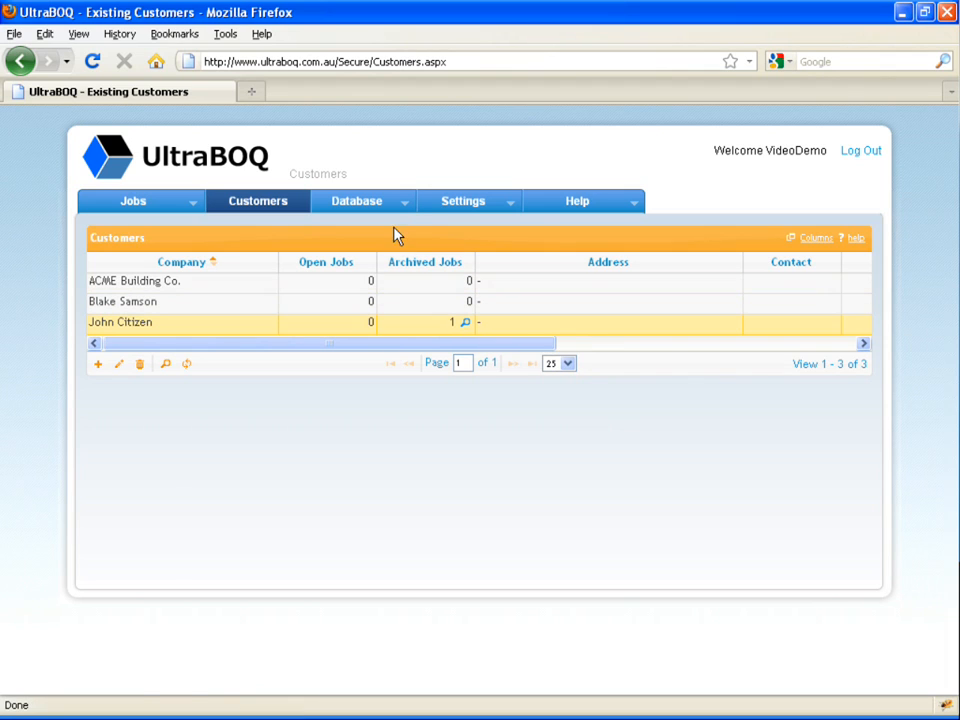
In the price lists, open the Site Office Hire record of the 100 - Preliminaries group for editing and close it without changes
mouse_move(396, 210)
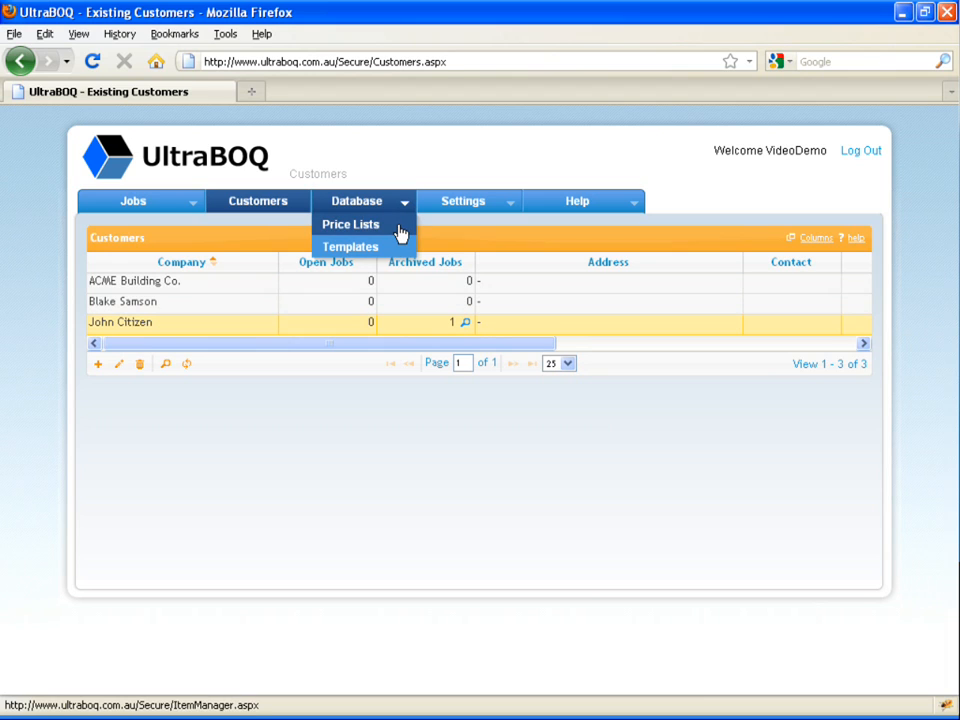
left_click(399, 230)
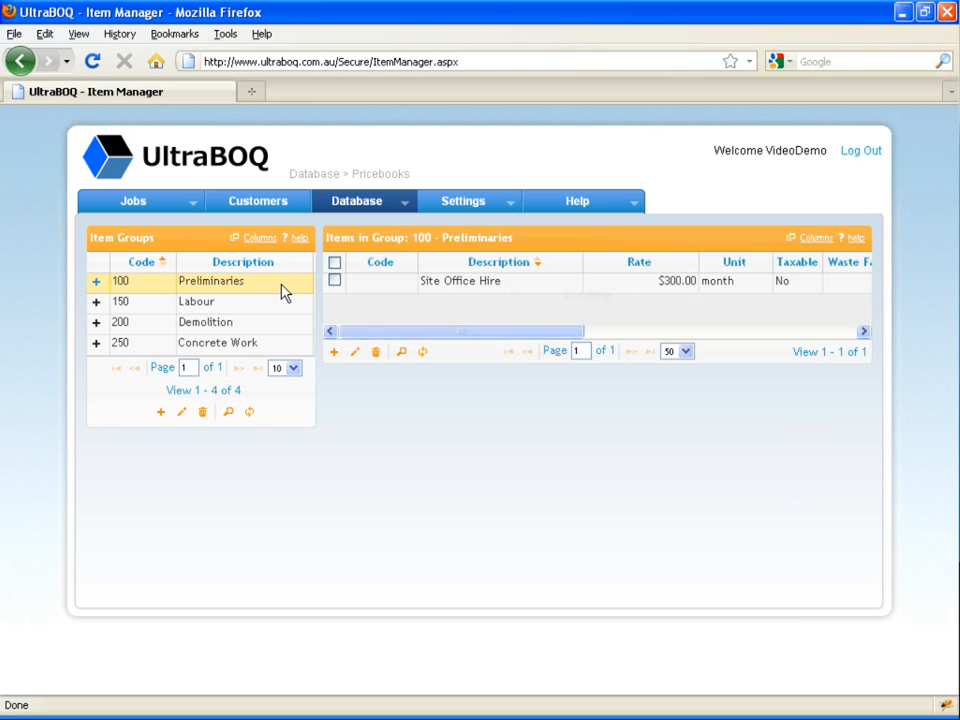
left_click(646, 292)
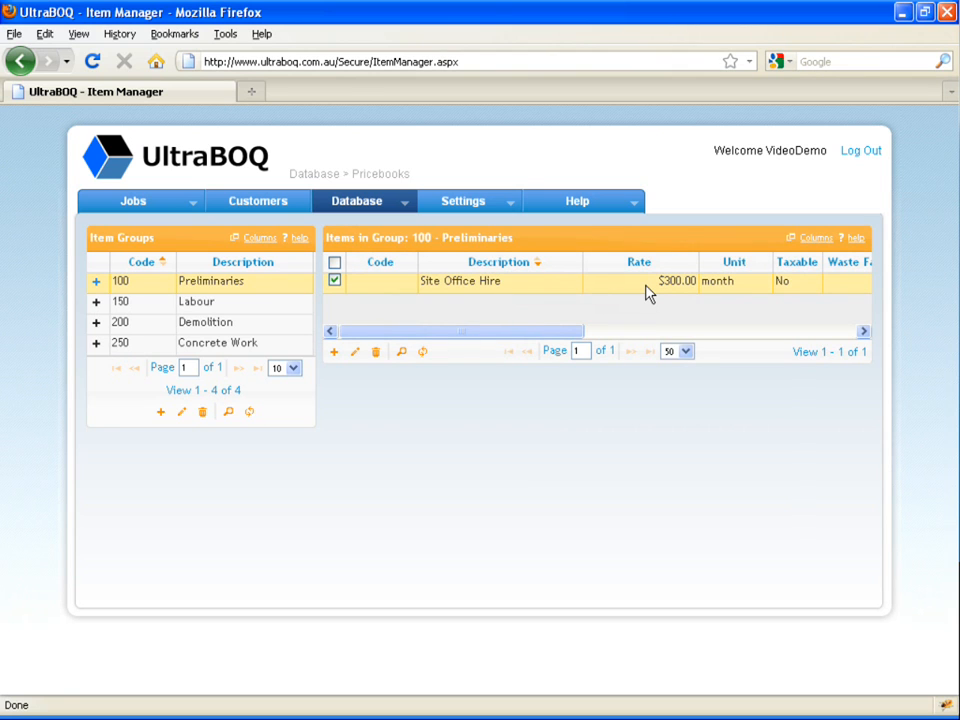
left_click(355, 353)
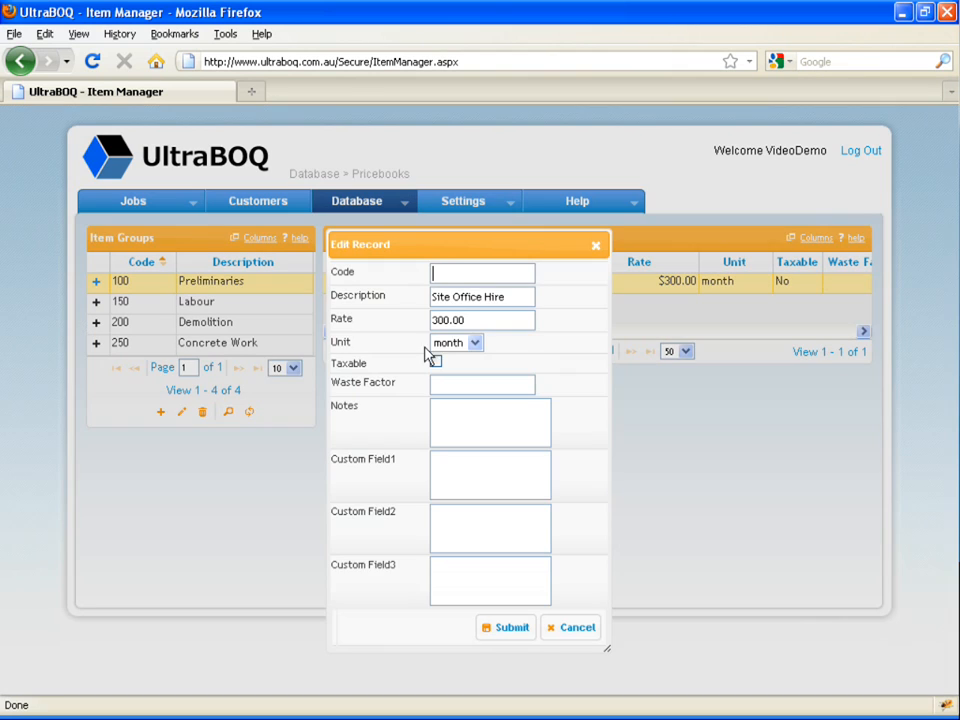
left_click(578, 630)
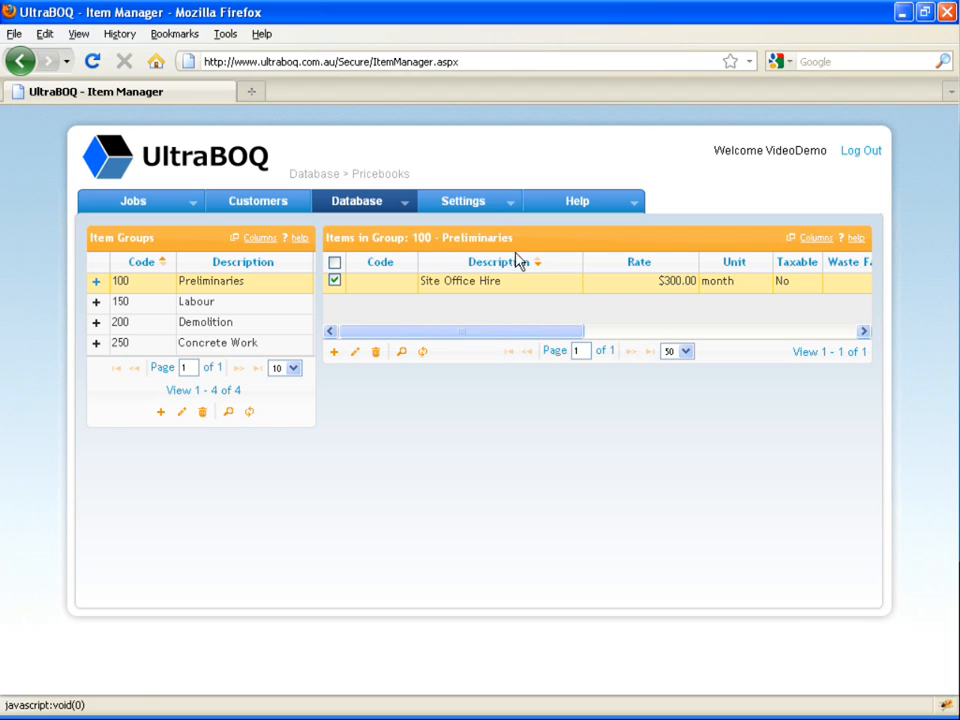
View the personal settings page and open the UltraBOQ Setup page
left_click(491, 205)
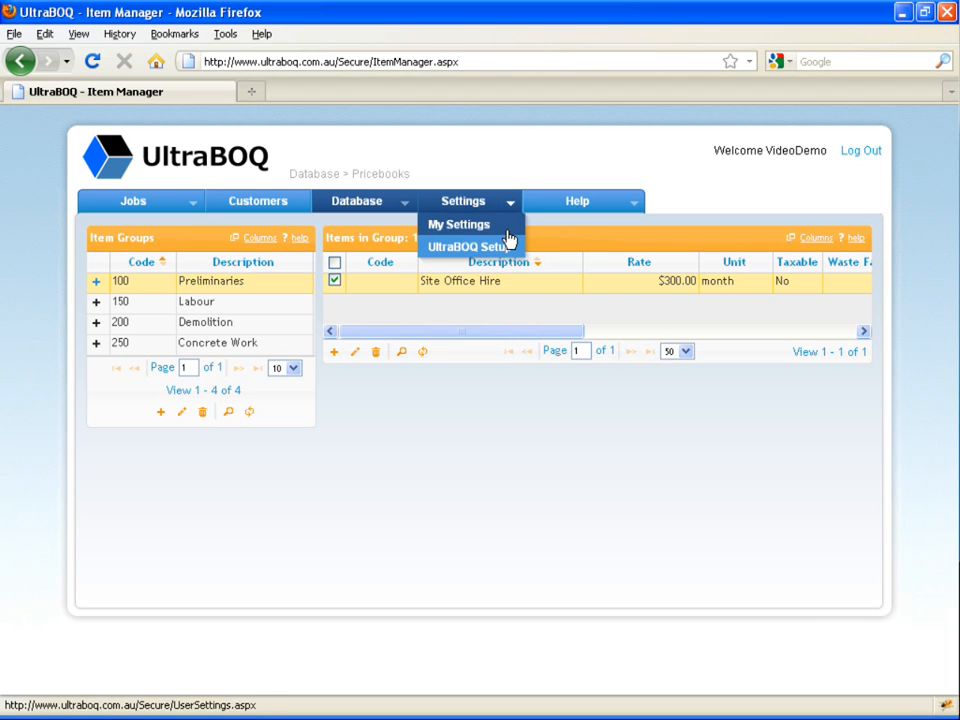
left_click(505, 226)
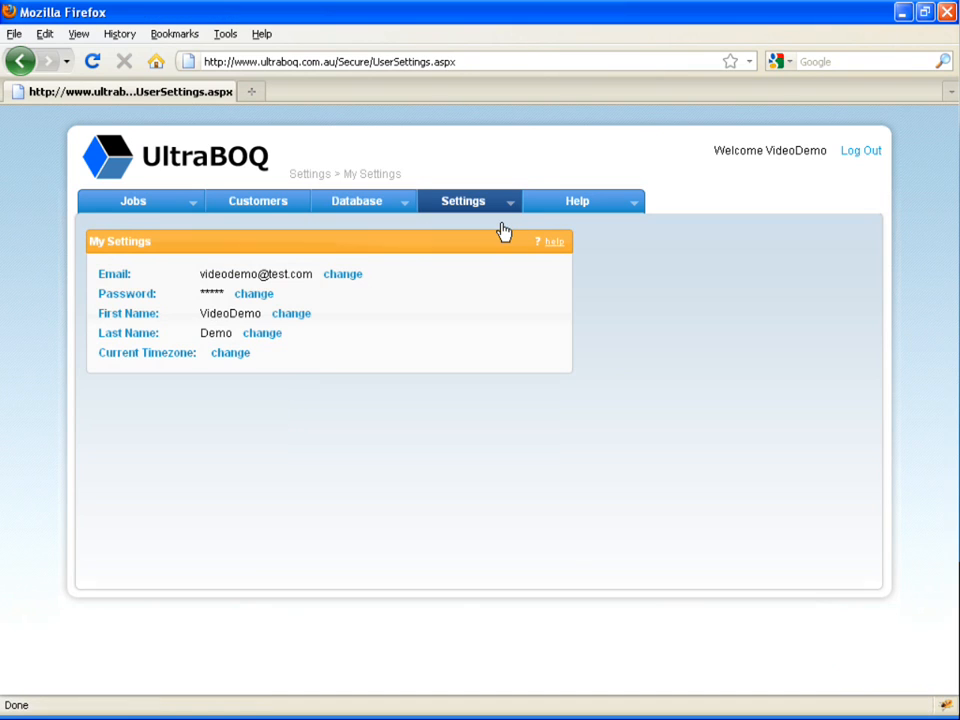
mouse_move(497, 211)
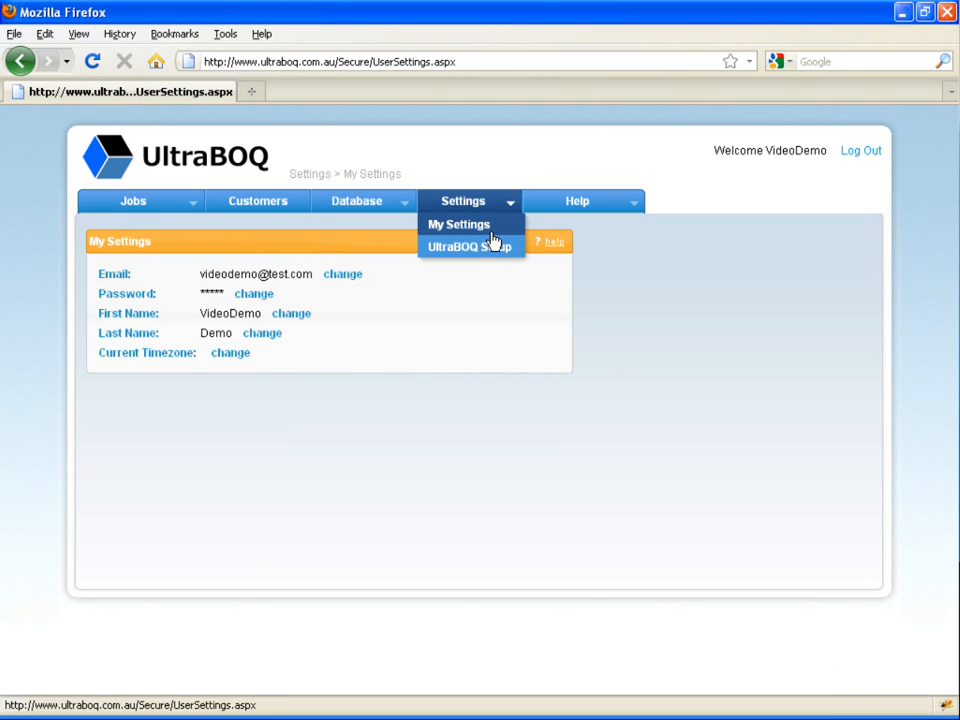
left_click(498, 250)
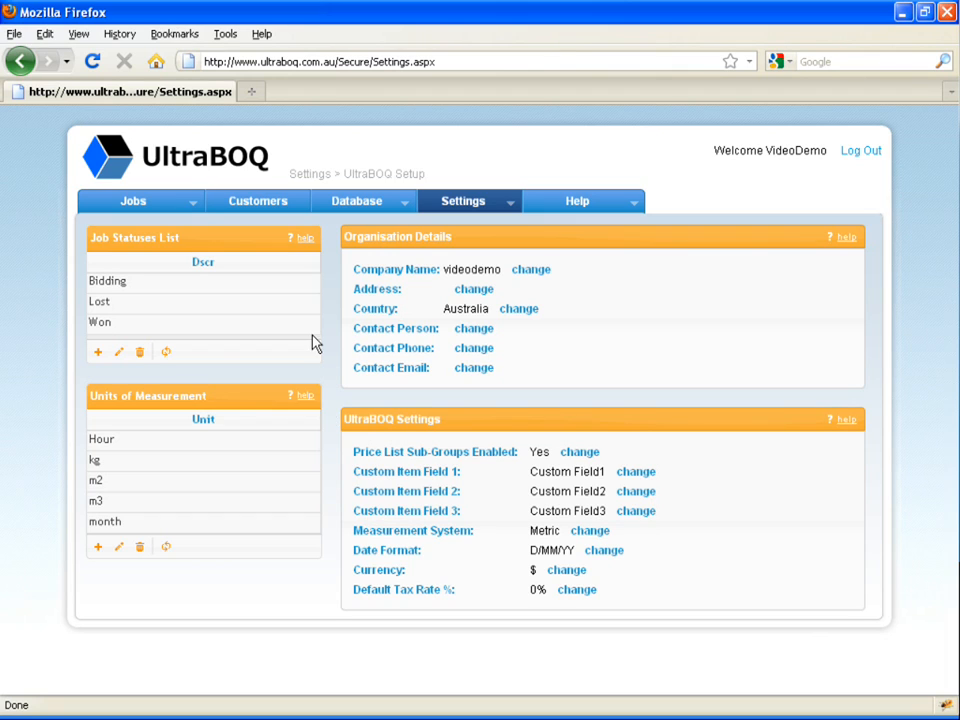
Read the help for the Job Statuses List, close it, and log out of the account
left_click(306, 241)
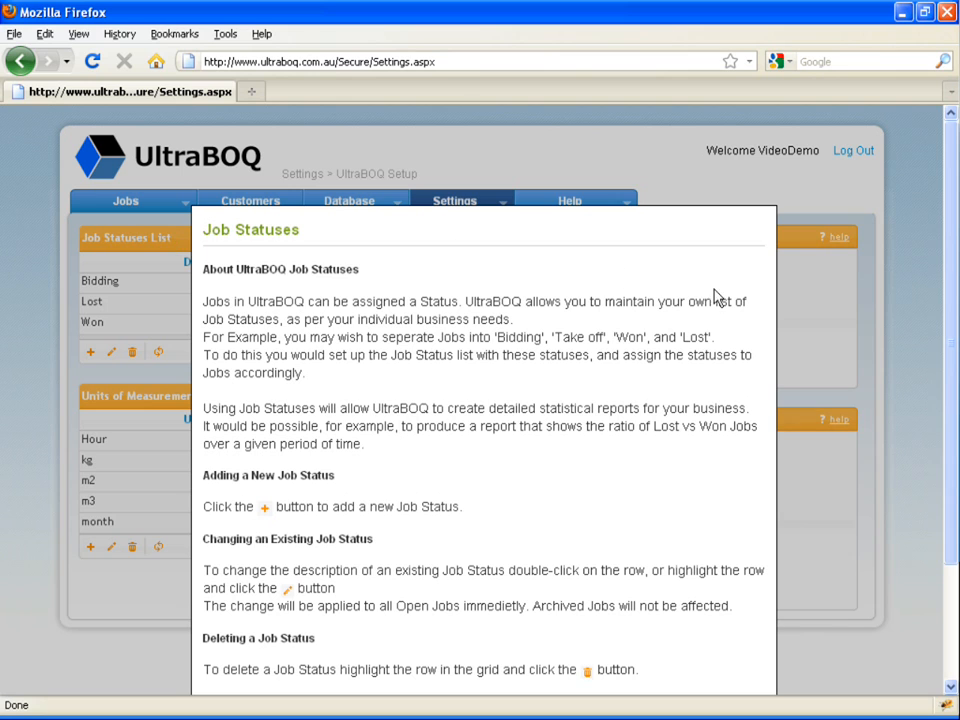
left_click(788, 300)
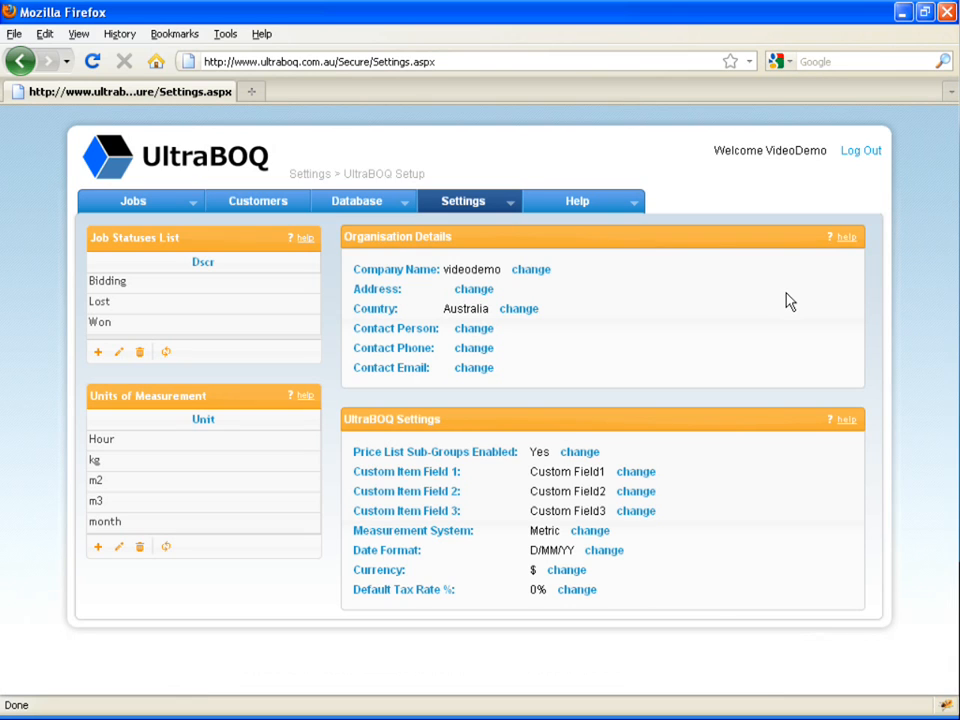
left_click(860, 152)
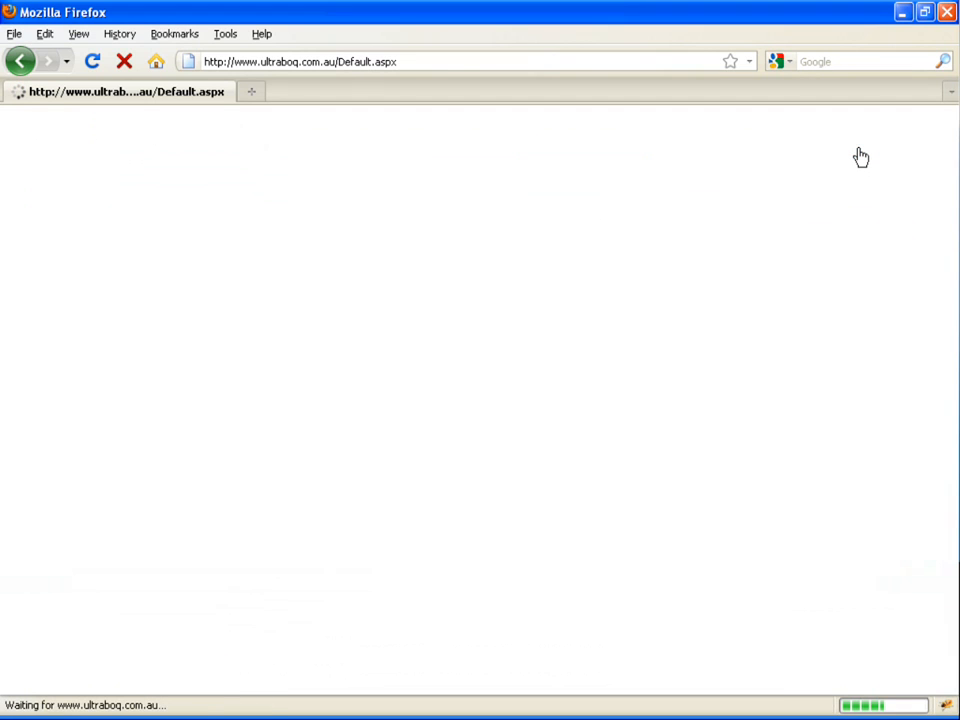